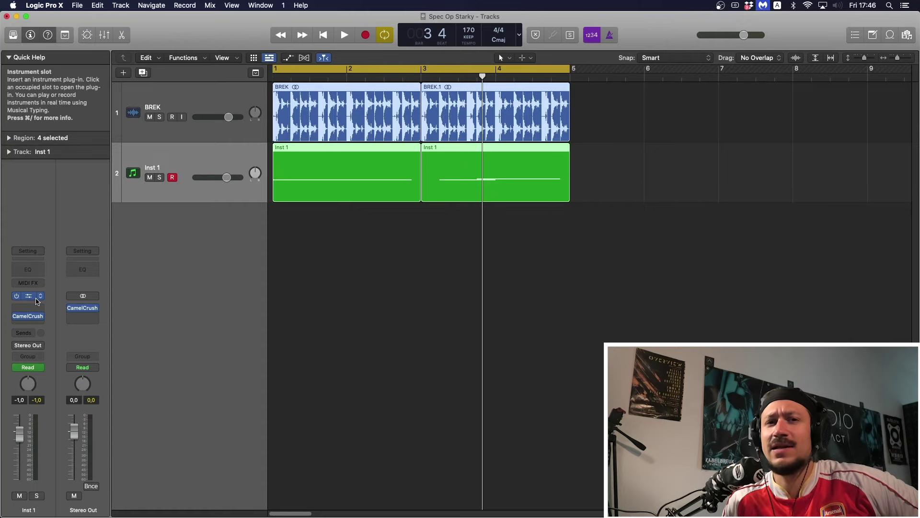
left_click_drag(444, 222, 391, 129)
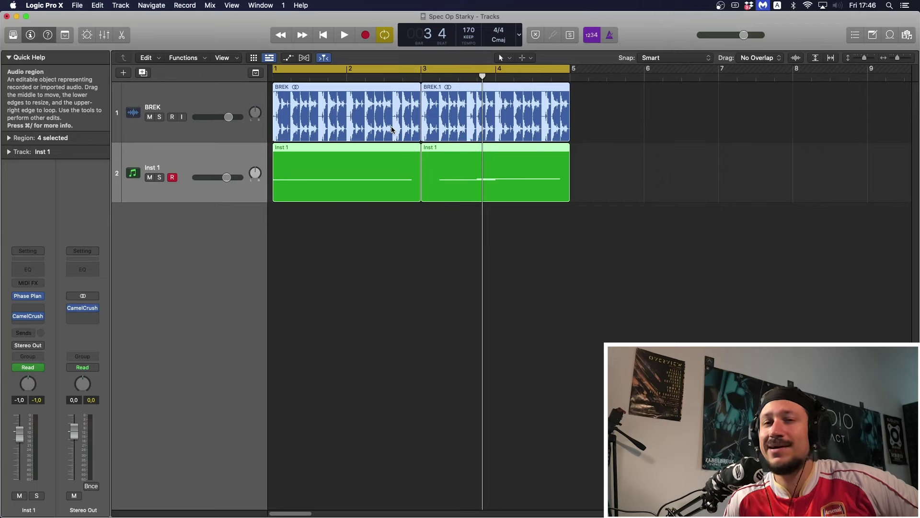
left_click_drag(438, 218, 392, 129)
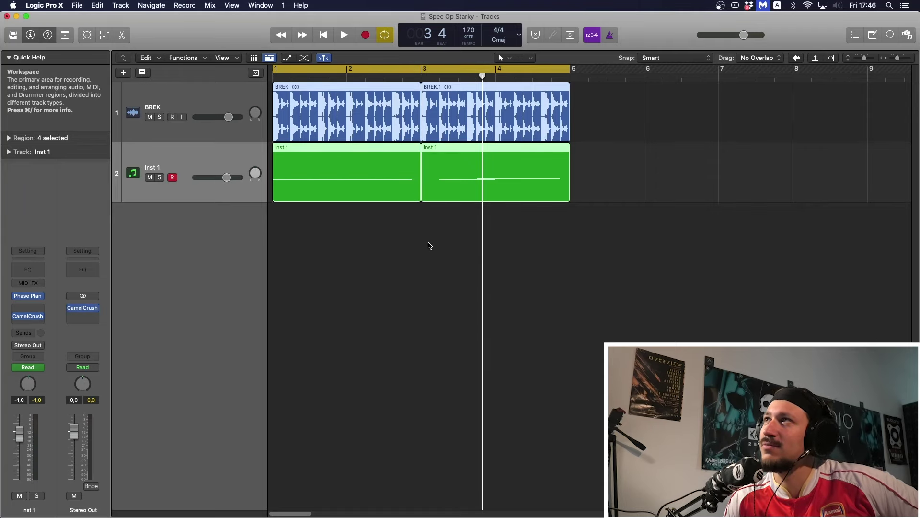
left_click_drag(429, 246, 418, 161)
left_click_drag(430, 228, 383, 144)
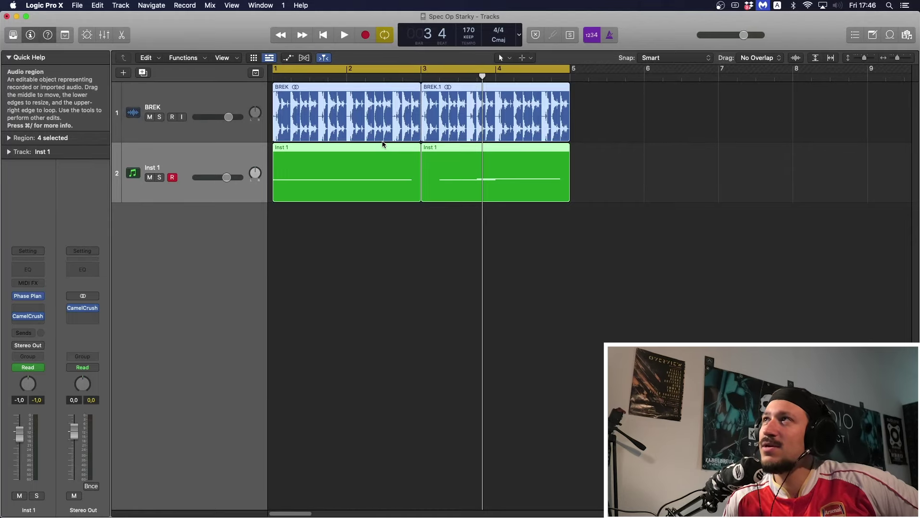
left_click(421, 226)
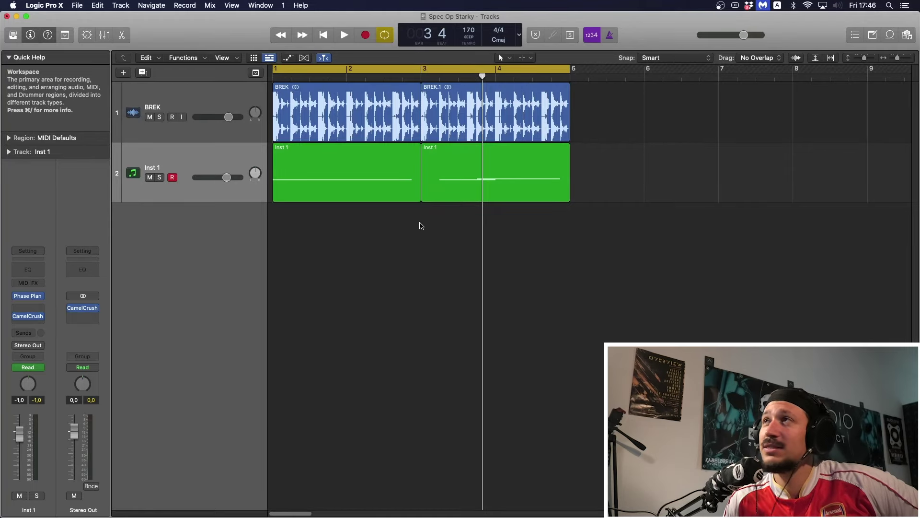
left_click_drag(420, 223, 398, 108)
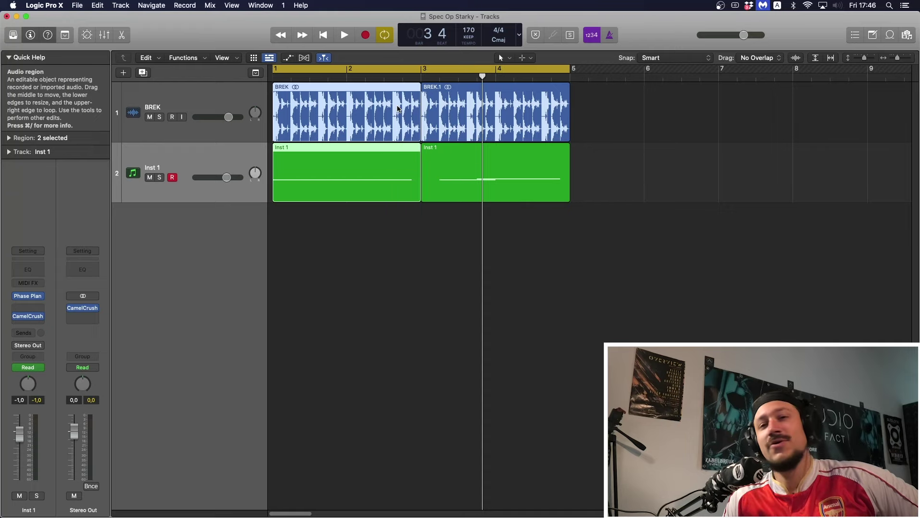
left_click_drag(398, 224, 423, 130)
left_click_drag(433, 257, 410, 135)
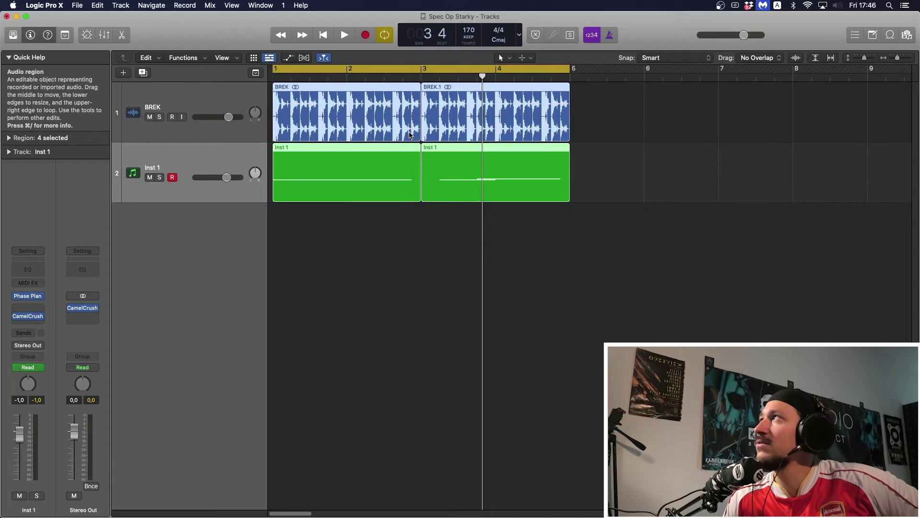
left_click_drag(442, 253, 401, 113)
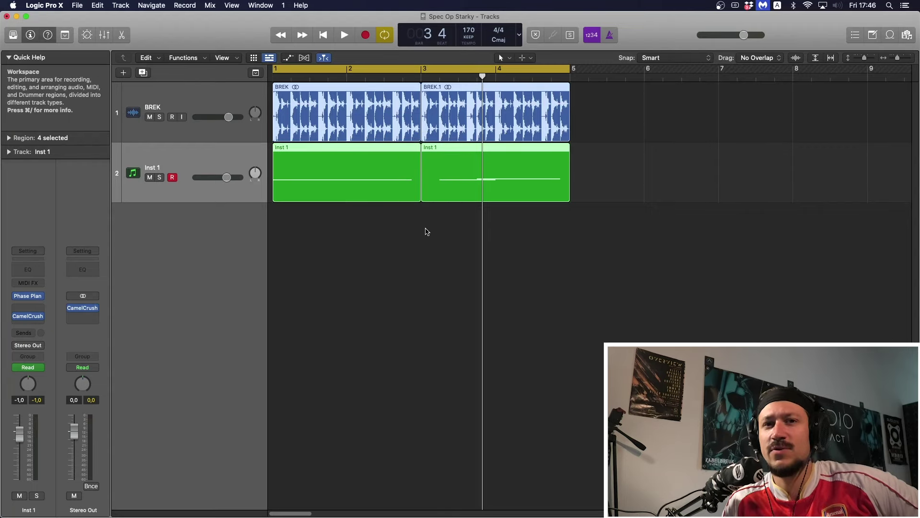
left_click_drag(420, 232, 422, 120)
left_click_drag(415, 264, 427, 114)
left_click(421, 226)
left_click_drag(427, 235, 387, 116)
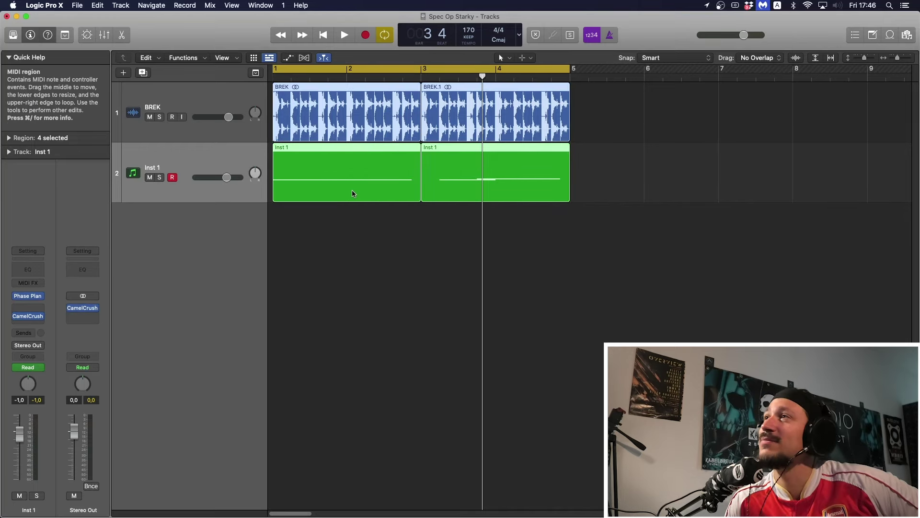
left_click(333, 239)
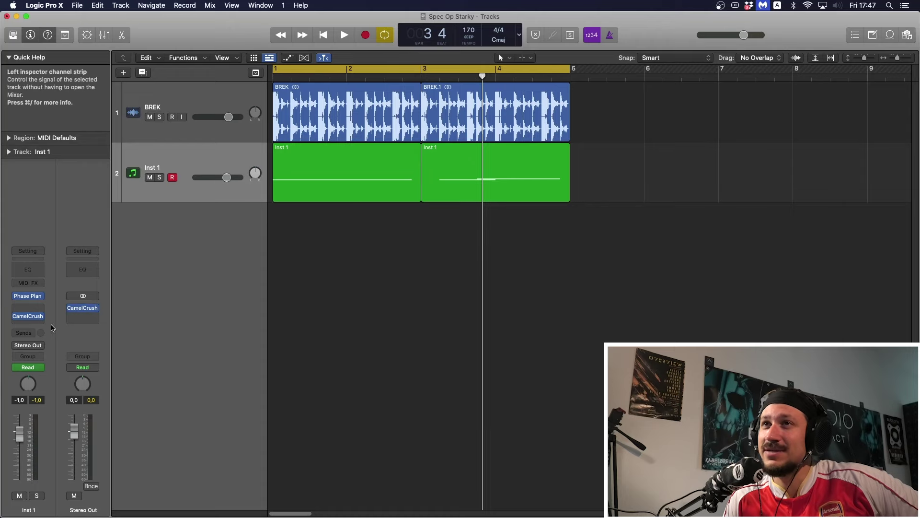
Open the Phase Plant instrument on Inst 1, hide its preset browser and close the plug-in window
left_click(28, 296)
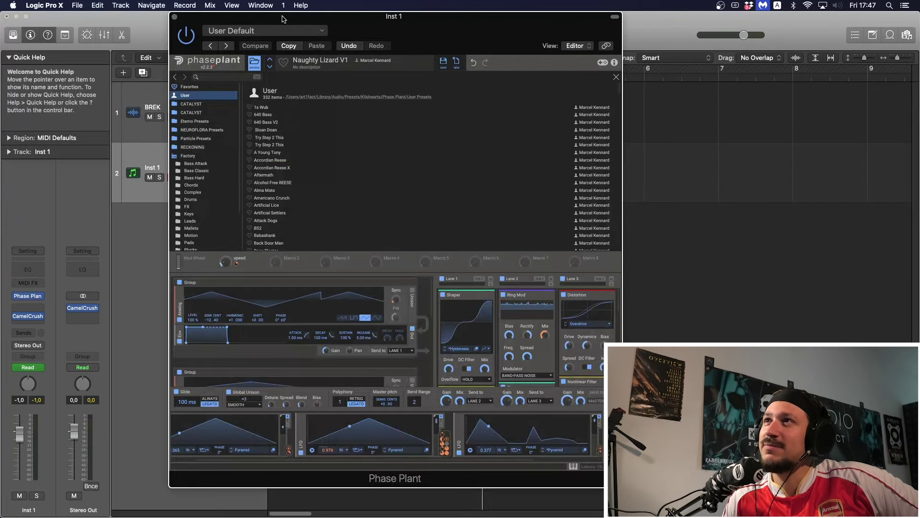
left_click(255, 66)
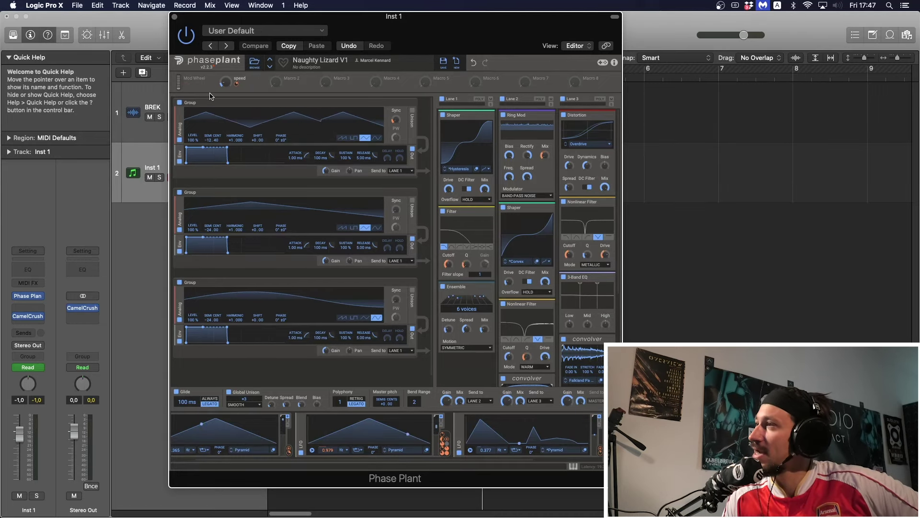
left_click(174, 18)
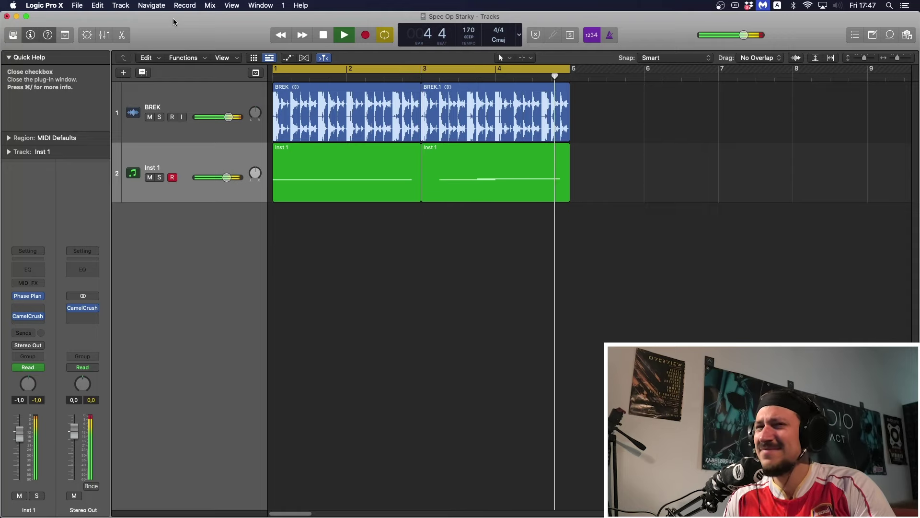
Audition the looped break and Inst 1 bass together, restarting playback from bar 1, and stop the transport
key("space")
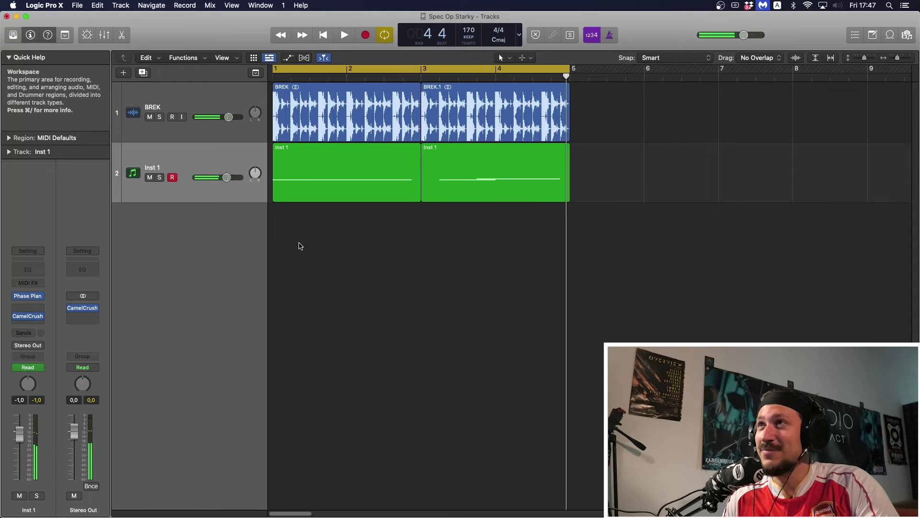
key("Return")
key("space")
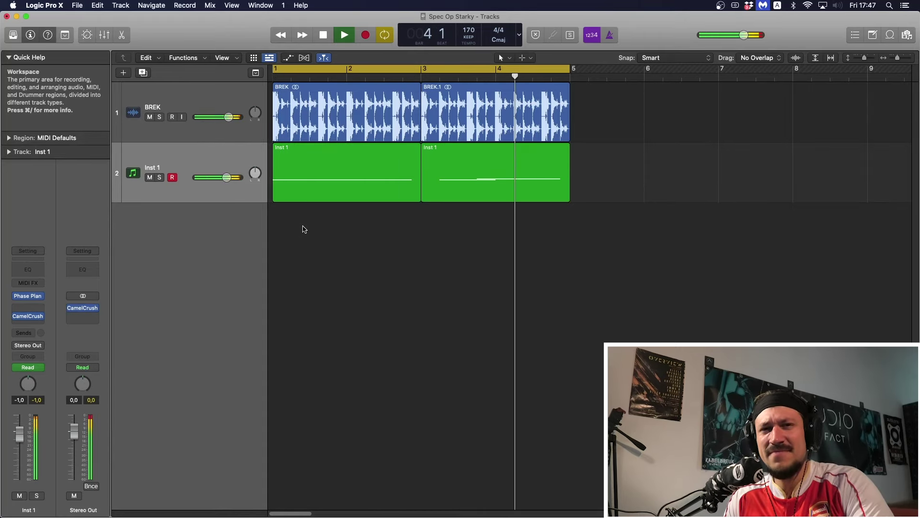
key("space")
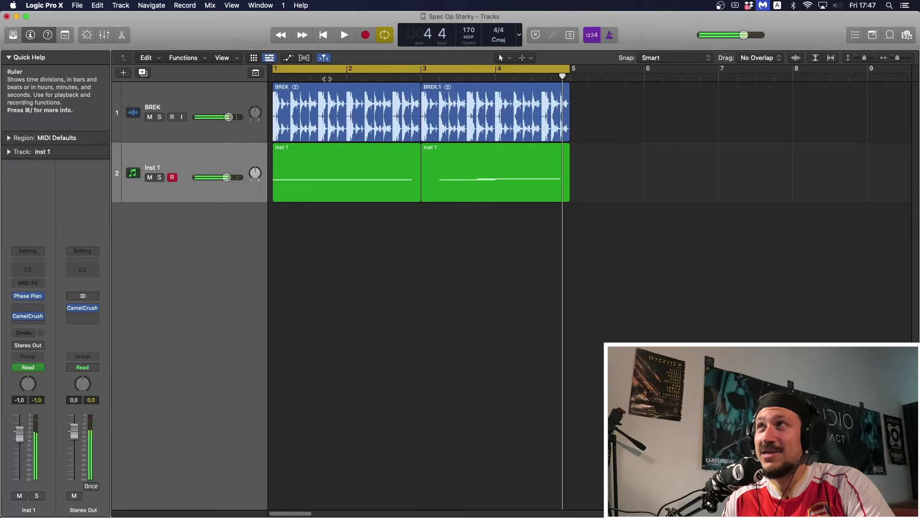
left_click(330, 79)
left_click_drag(330, 79, 273, 78)
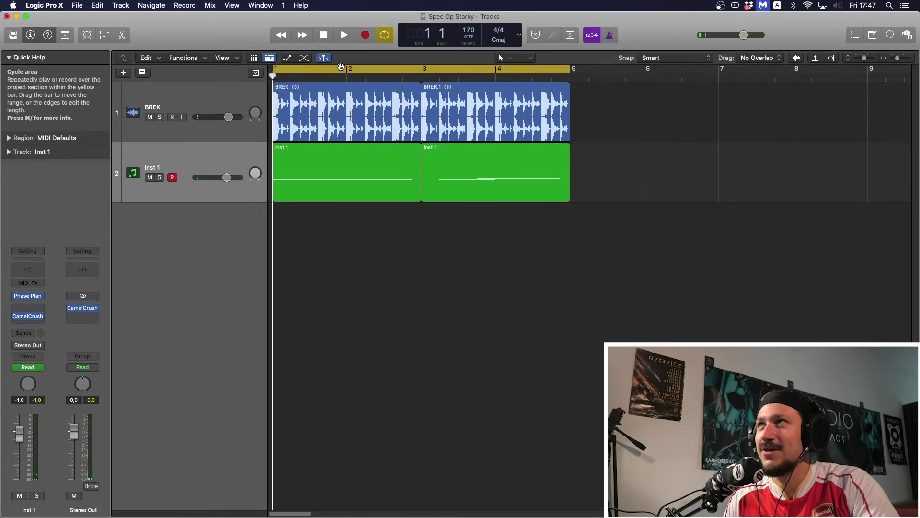
key("space")
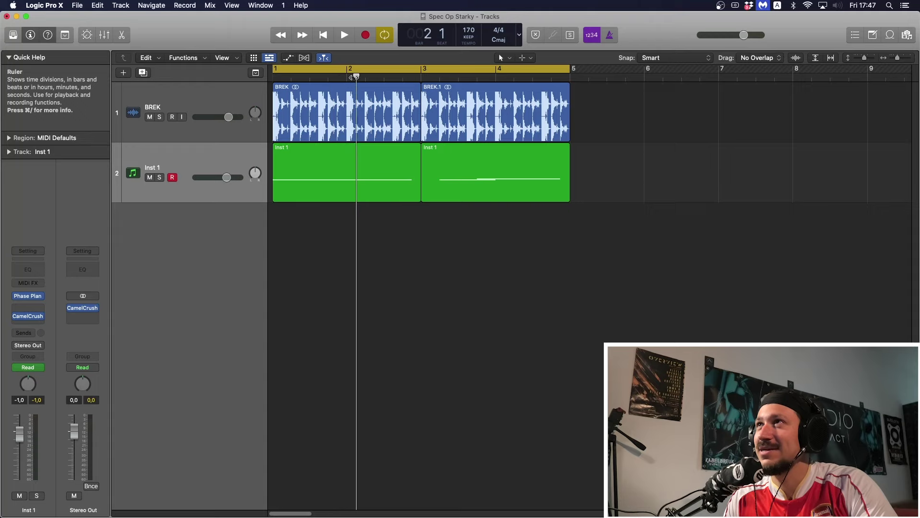
key("space")
key("space")
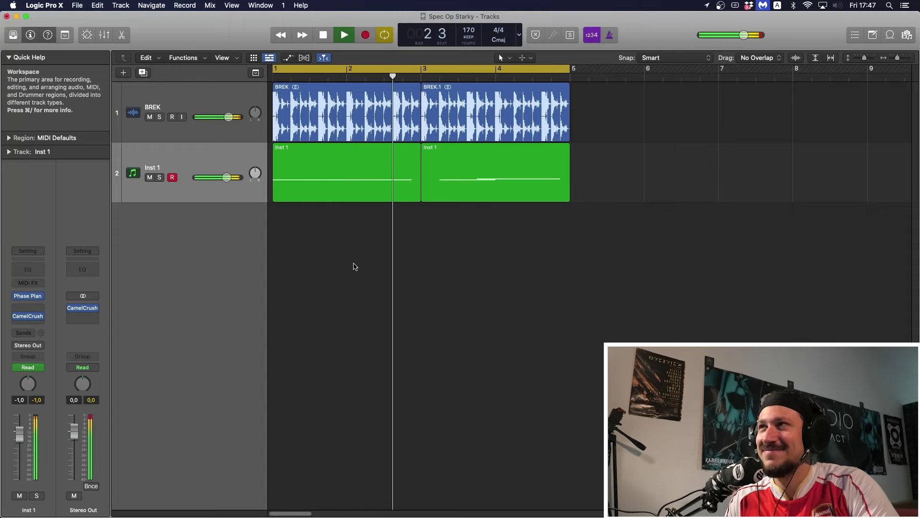
key("space")
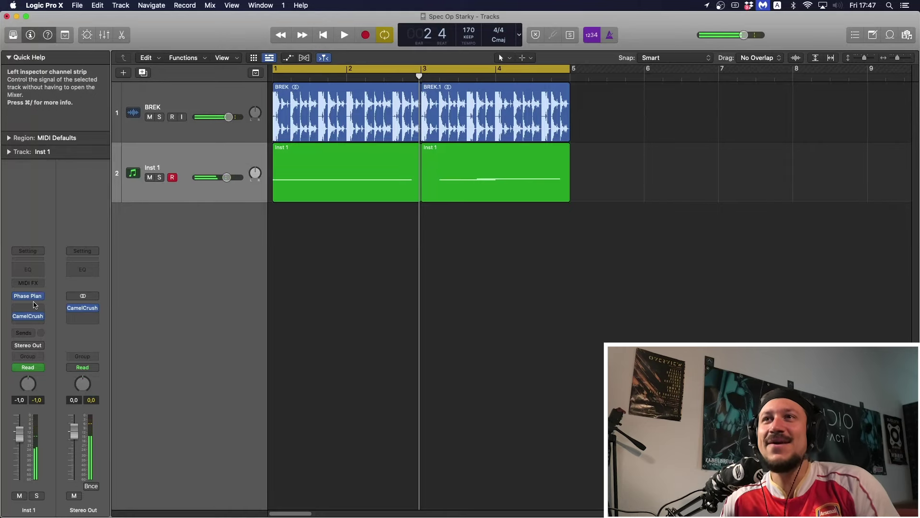
Reopen Phase Plant on Inst 1 and disable effect lanes 3, 2 and 1
left_click(28, 296)
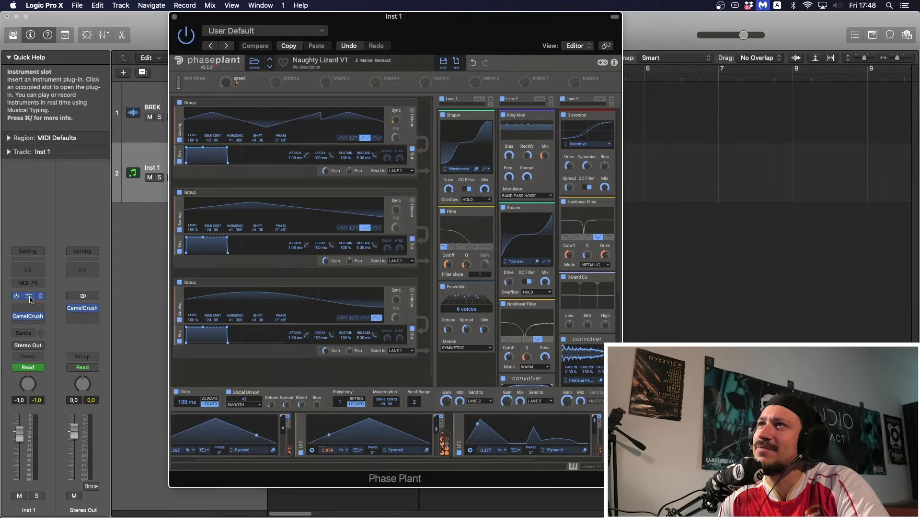
left_click_drag(214, 14, 159, 9)
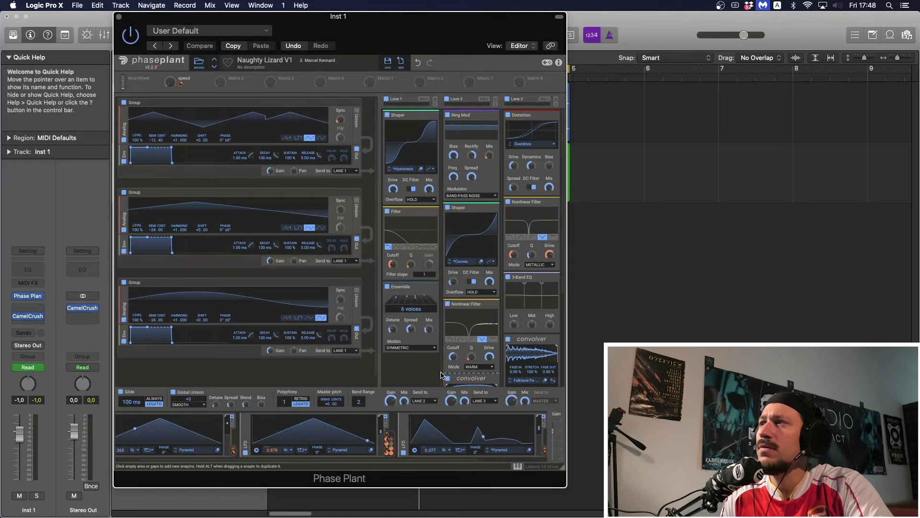
scroll(434, 375, "down", 2)
scroll(432, 374, "up", 2)
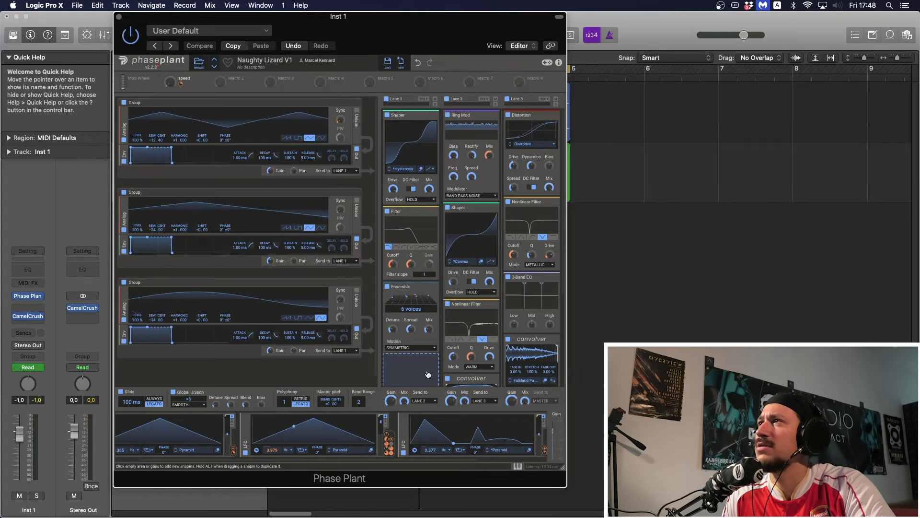
left_click(501, 98)
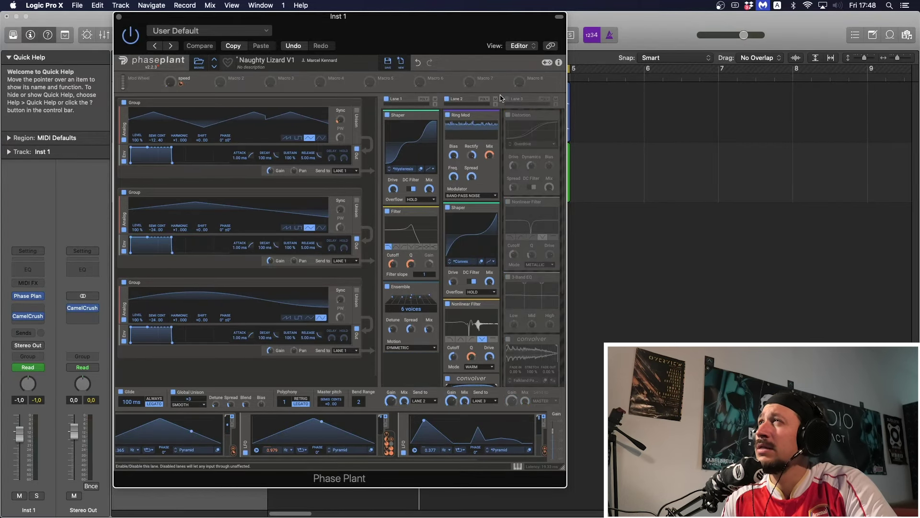
left_click(447, 99)
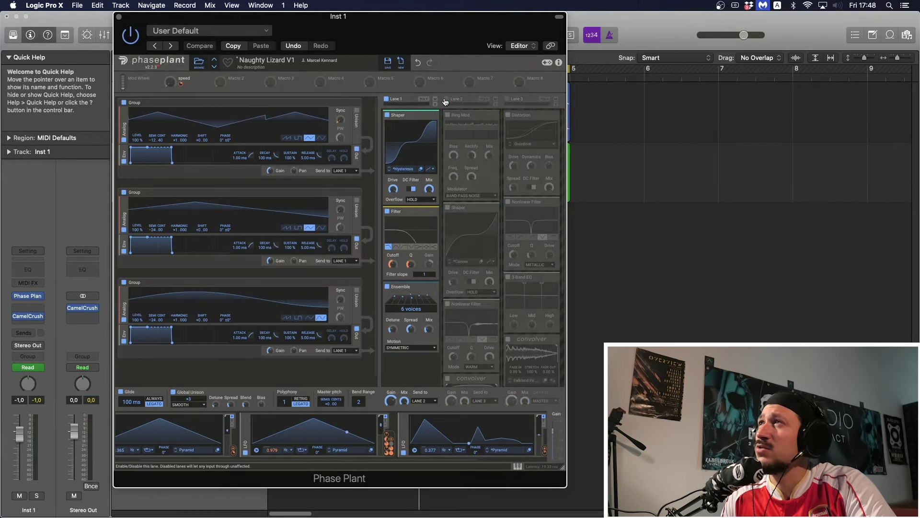
left_click(386, 99)
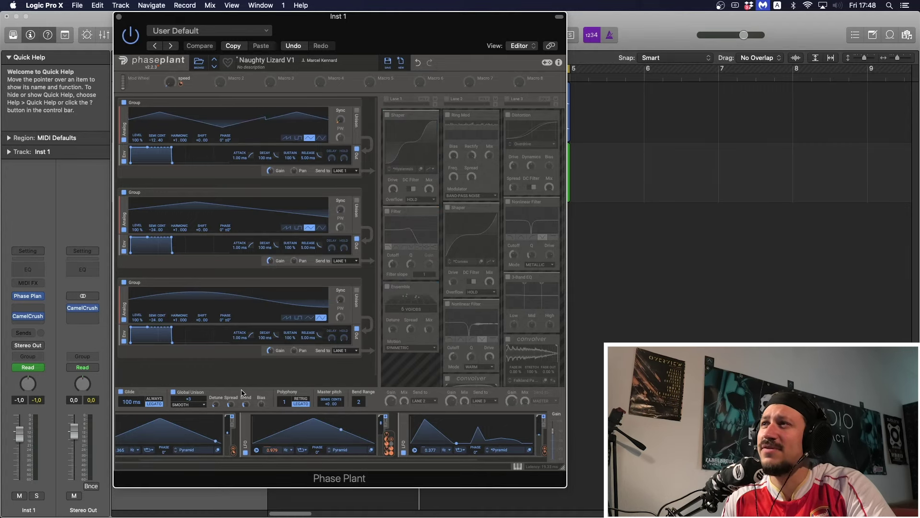
Turn off Global Unison and disable the third and second LFOs in Phase Plant
left_click(174, 392)
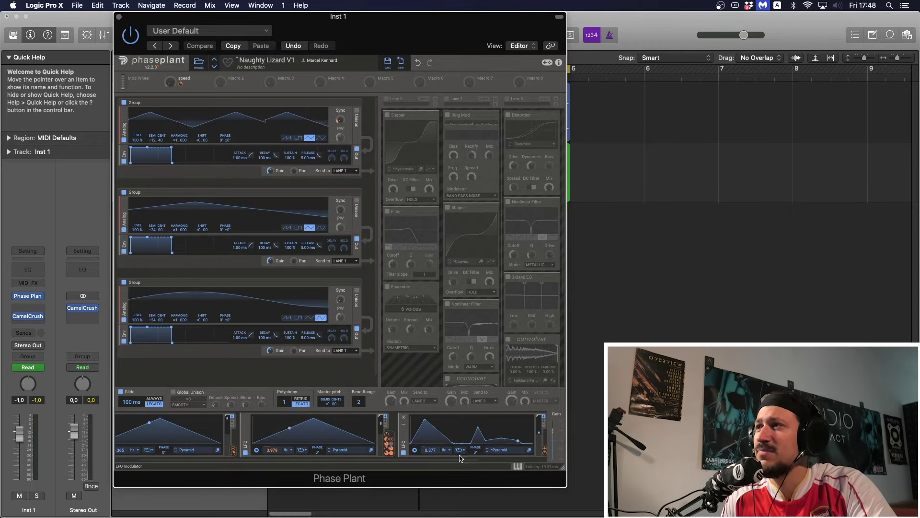
scroll(441, 443, "left", 3)
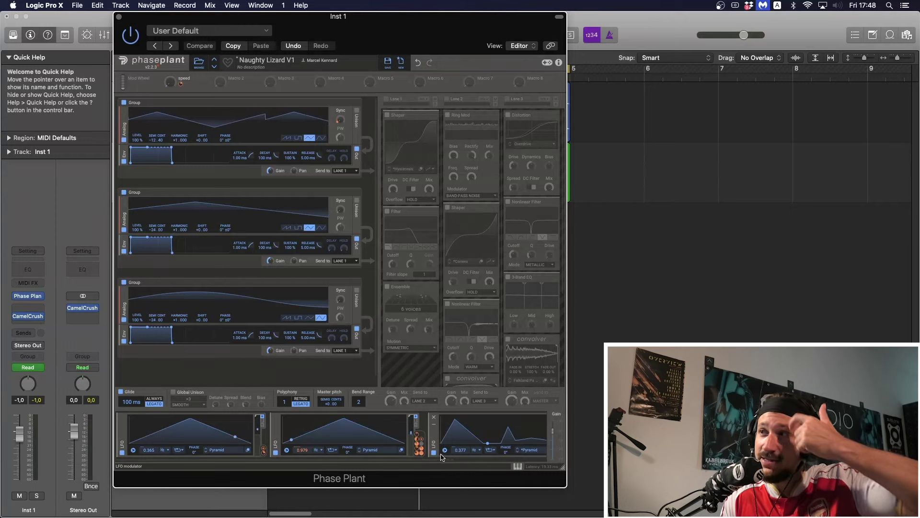
left_click(434, 453)
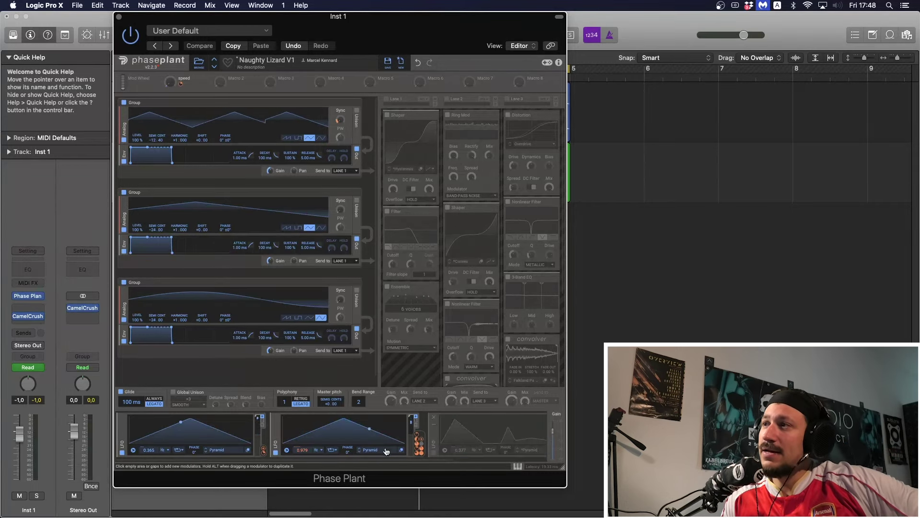
left_click(275, 452)
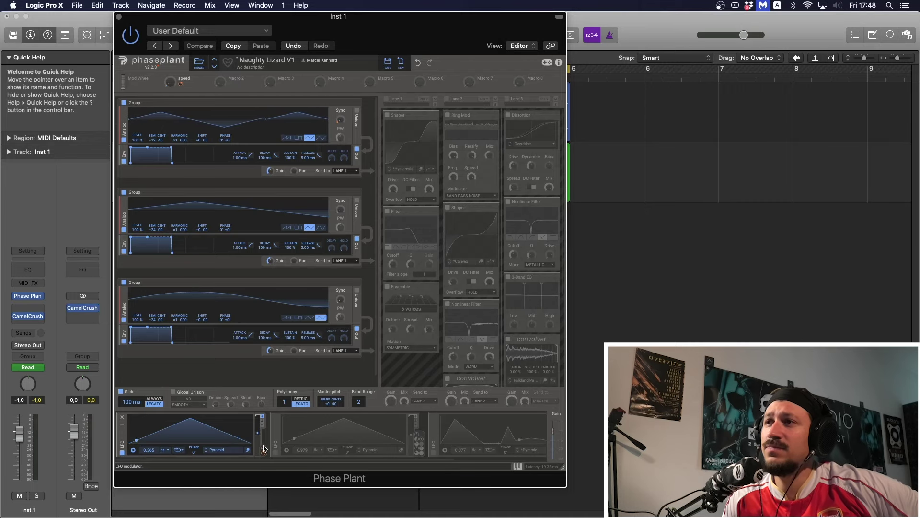
Disable the third and second oscillator groups, leaving only the first group active
mouse_move(264, 456)
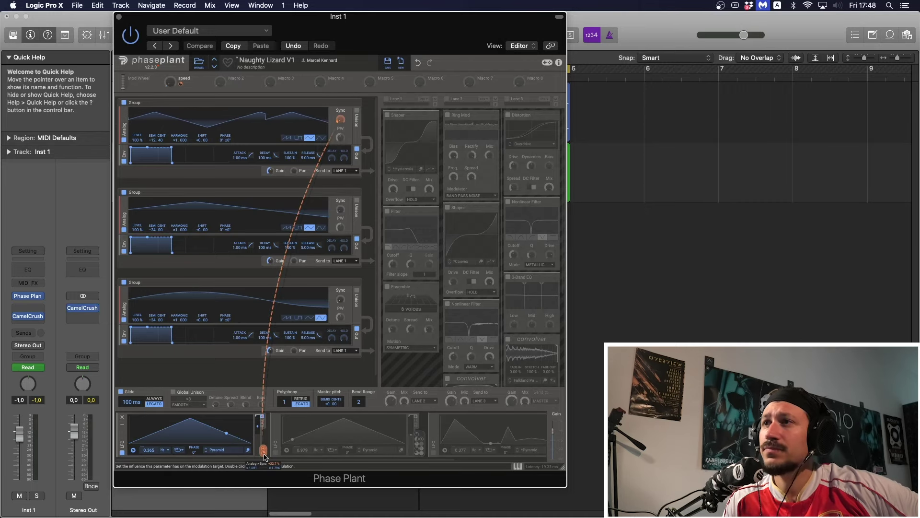
left_click(124, 284)
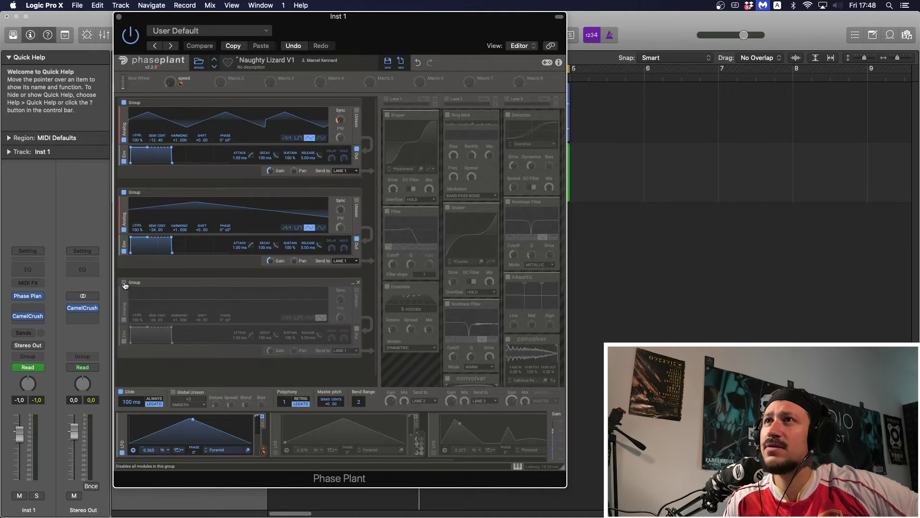
left_click(124, 193)
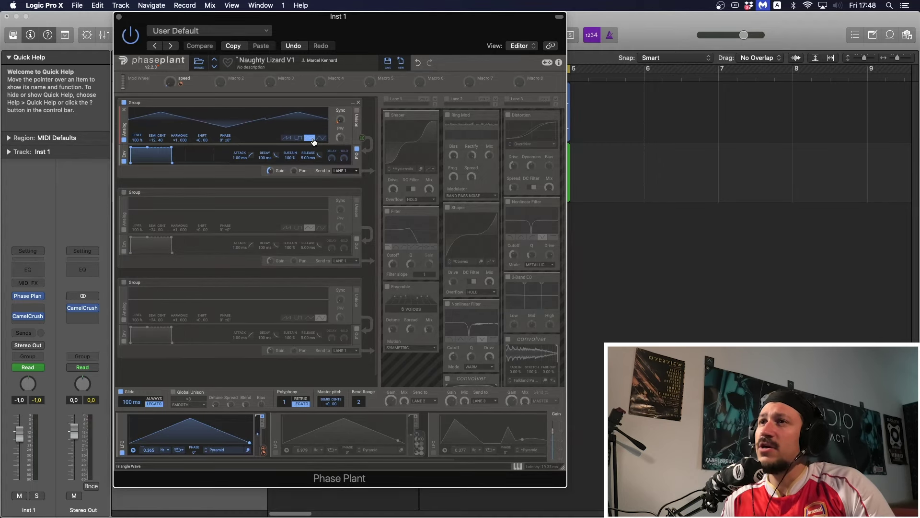
Solo the Inst 1 track to audition the bass on its own
left_click(40, 496)
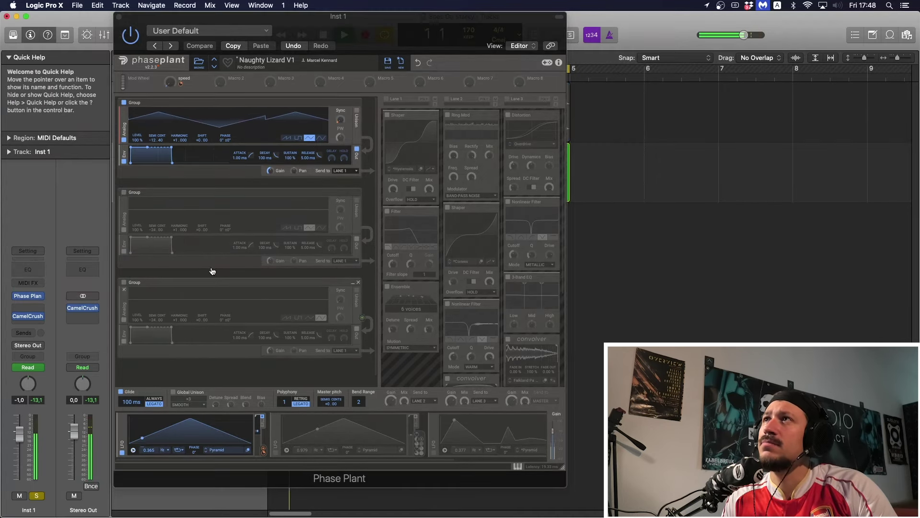
left_click_drag(263, 450, 340, 119)
right_click(341, 119)
left_click(430, 153)
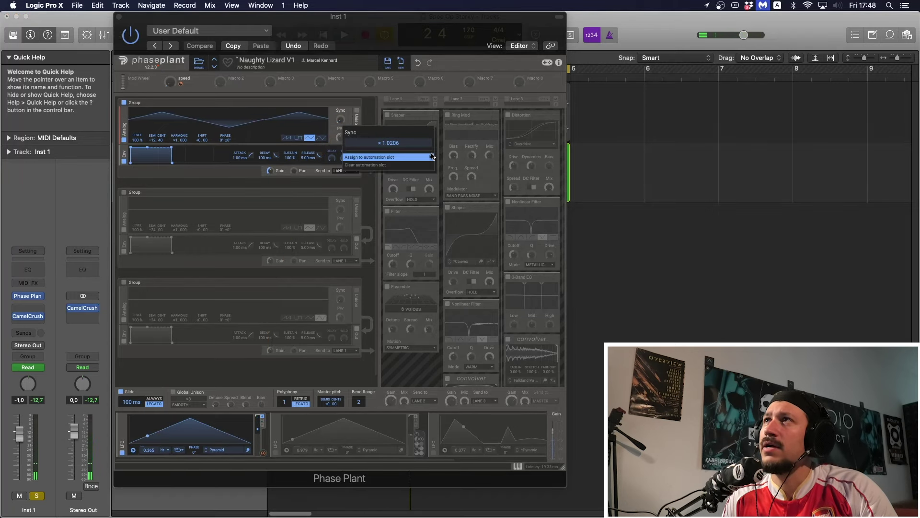
left_click(340, 122)
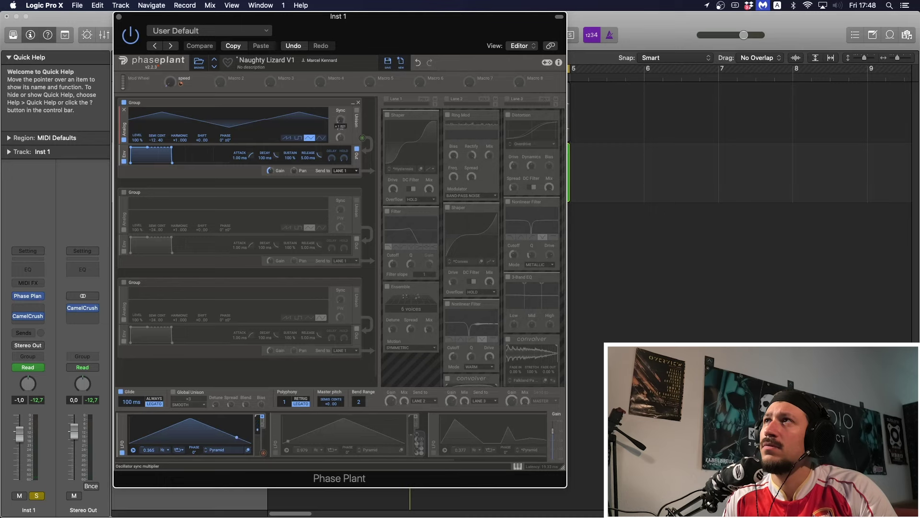
left_click(418, 63)
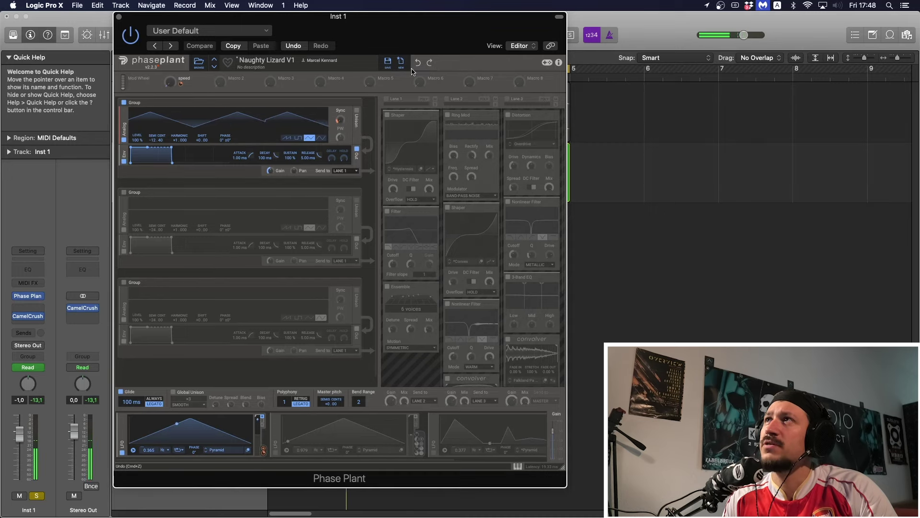
double_click(341, 125)
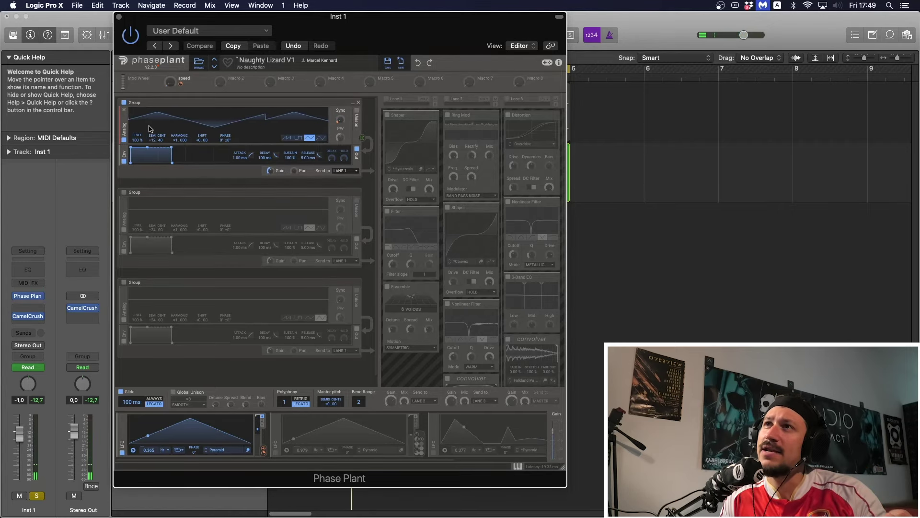
Enable the second oscillator group, and switch the first group and first LFO off and back on to compare the sound
left_click(124, 192)
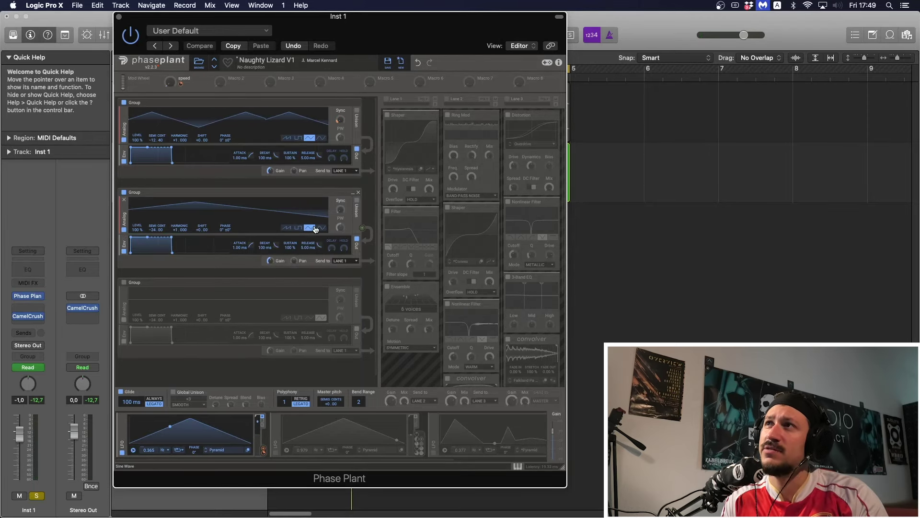
left_click(124, 103)
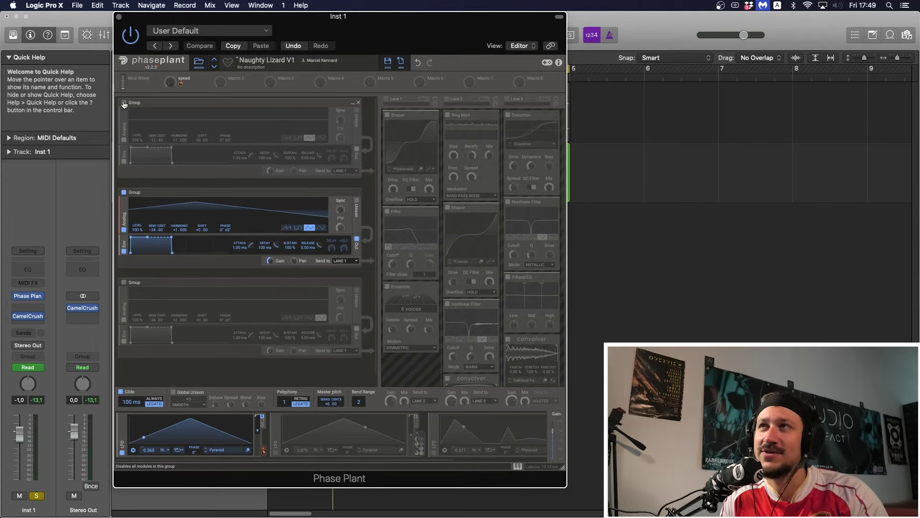
left_click(124, 103)
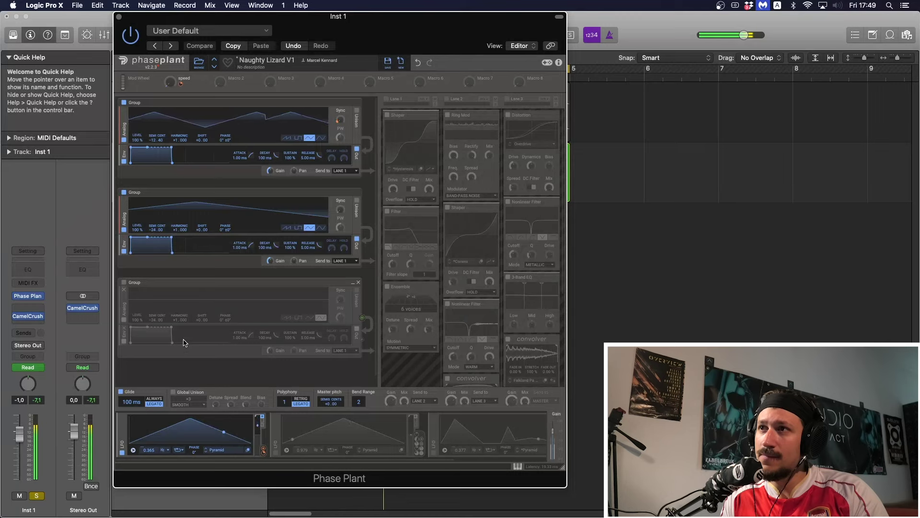
left_click(122, 453)
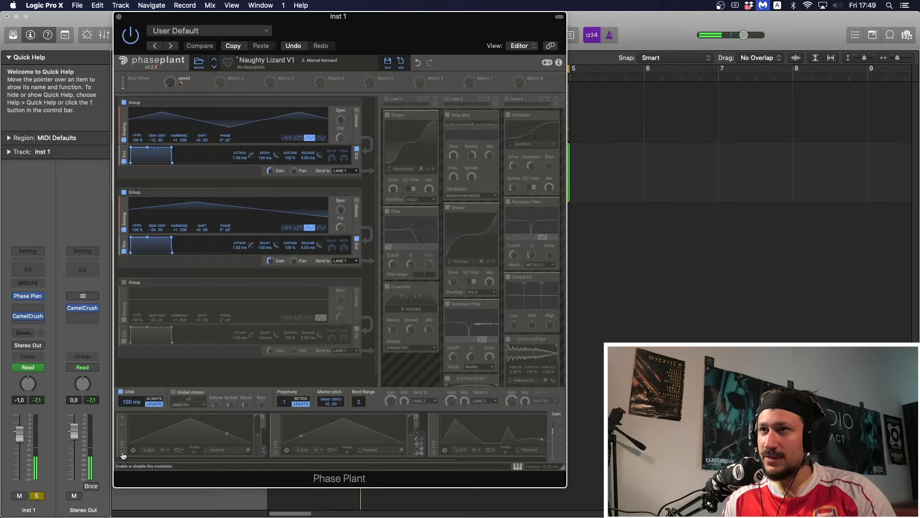
left_click(122, 453)
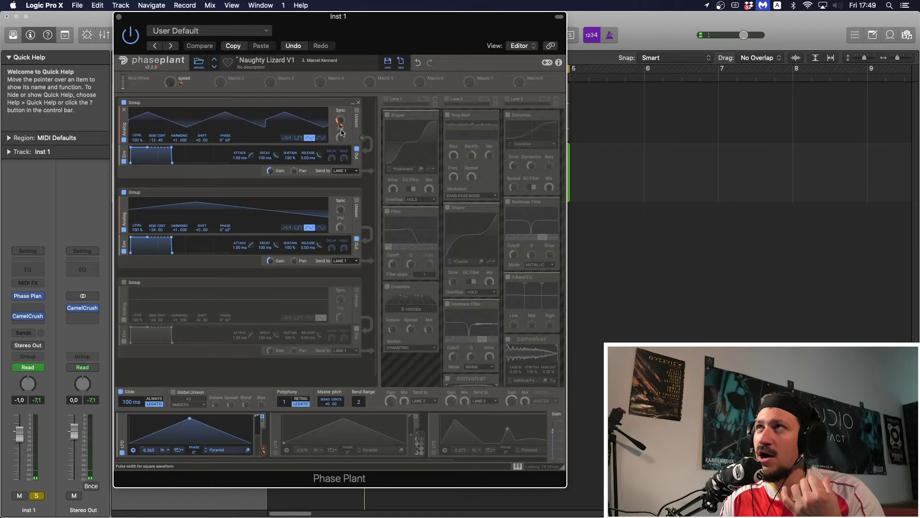
Enable the third oscillator group, Global Unison, and the second and third LFOs
left_click(124, 282)
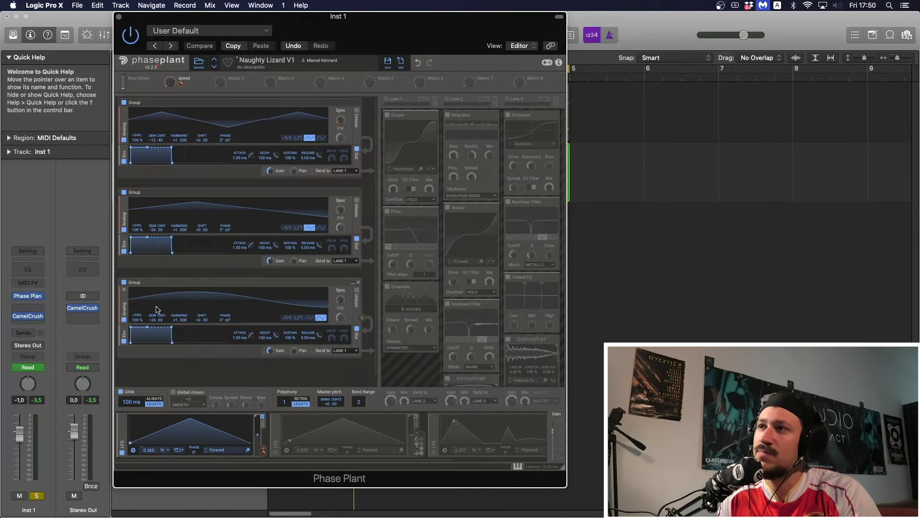
left_click(173, 392)
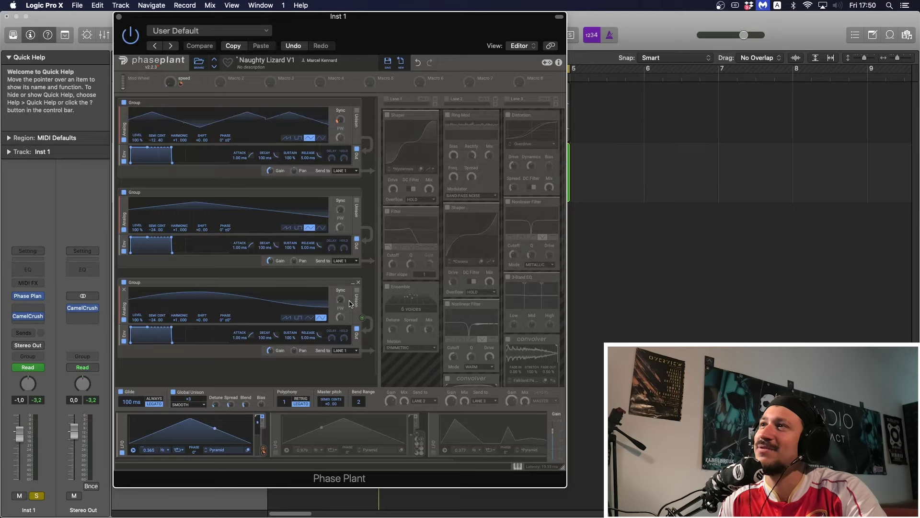
left_click(276, 453)
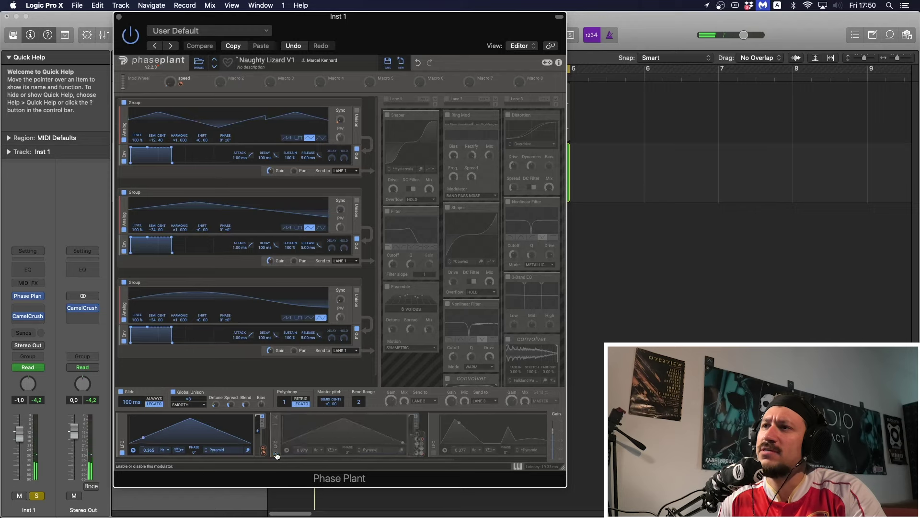
mouse_move(418, 447)
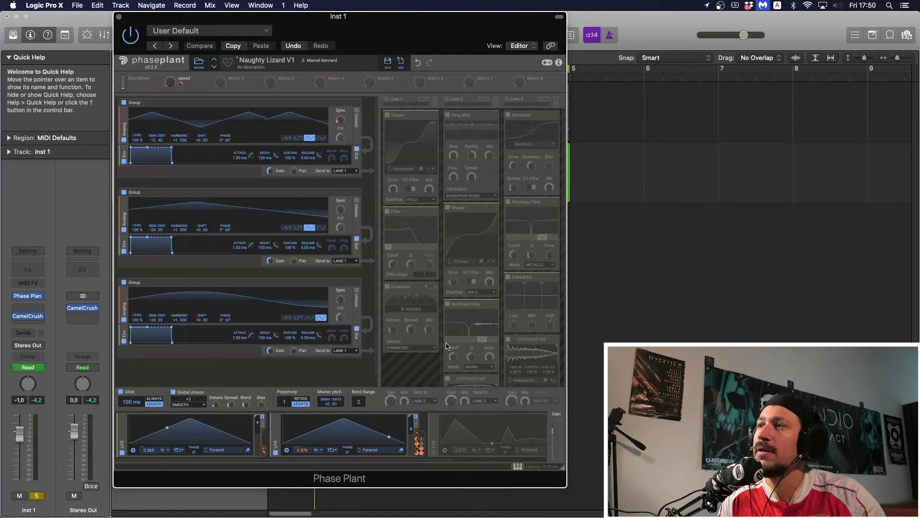
left_click(433, 452)
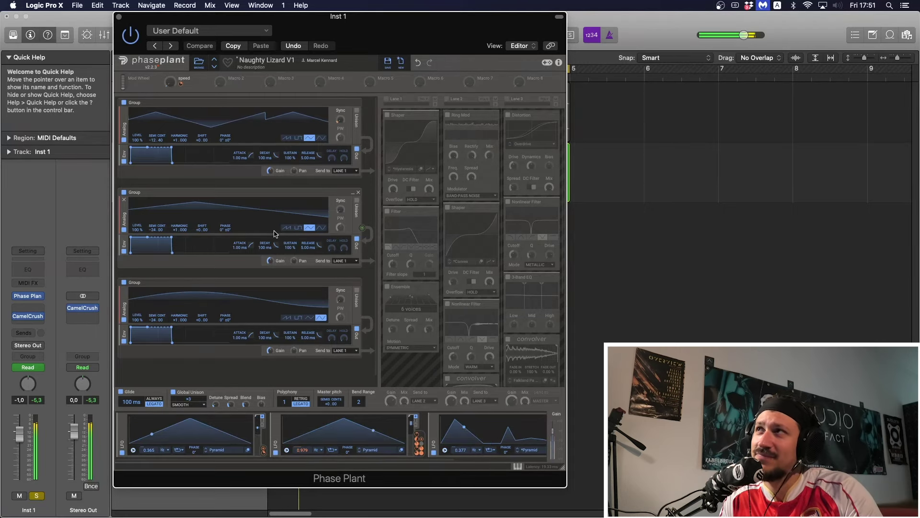
Enable effect Lane 1 and disable its Ensemble and Filter, leaving only the Shaper active
left_click(387, 99)
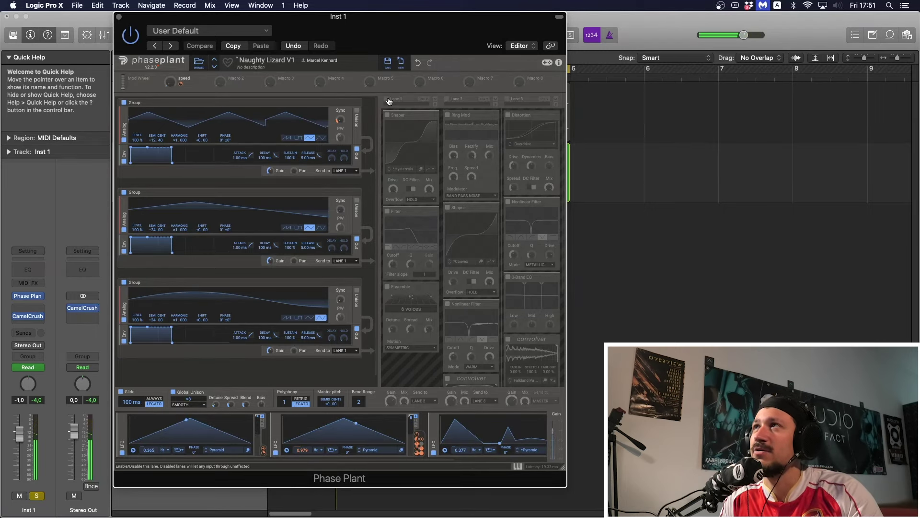
left_click(387, 287)
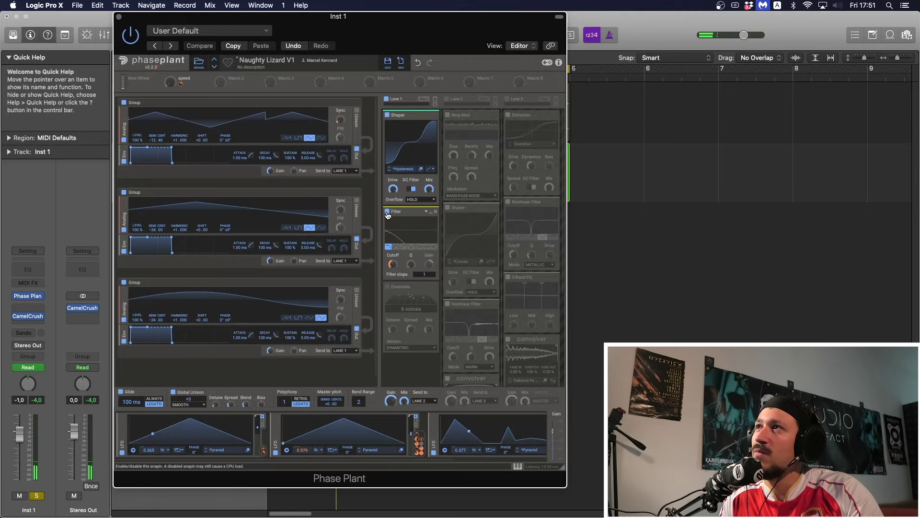
left_click(386, 211)
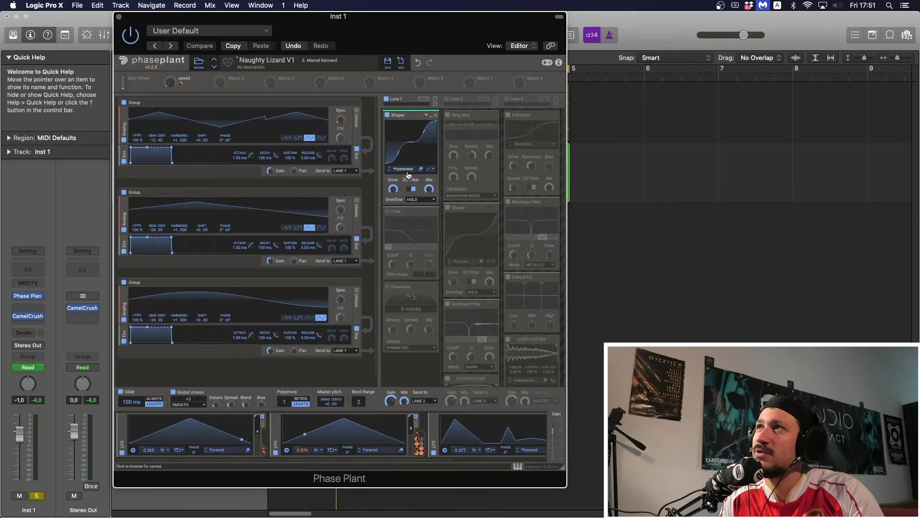
Load the Simple factory curve Hysteresis into Lane 1's Shaper and audition the bass with it
left_click(406, 172)
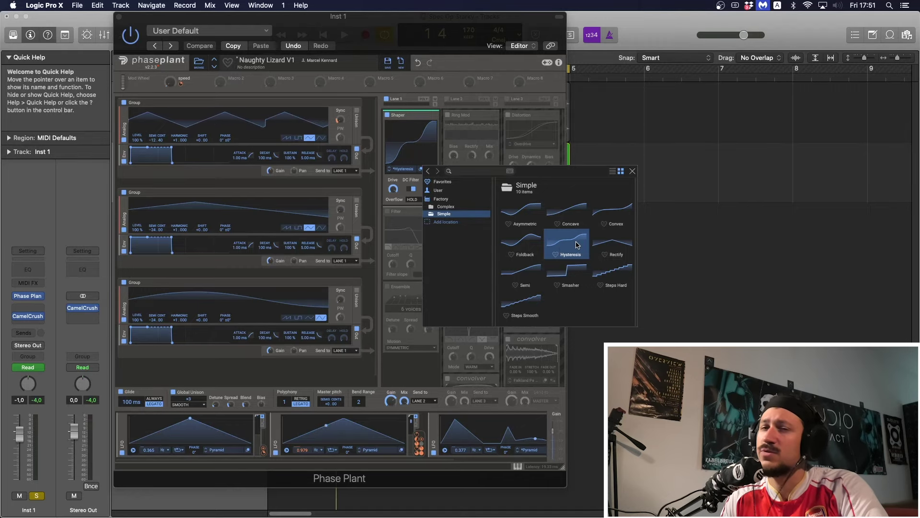
key("space")
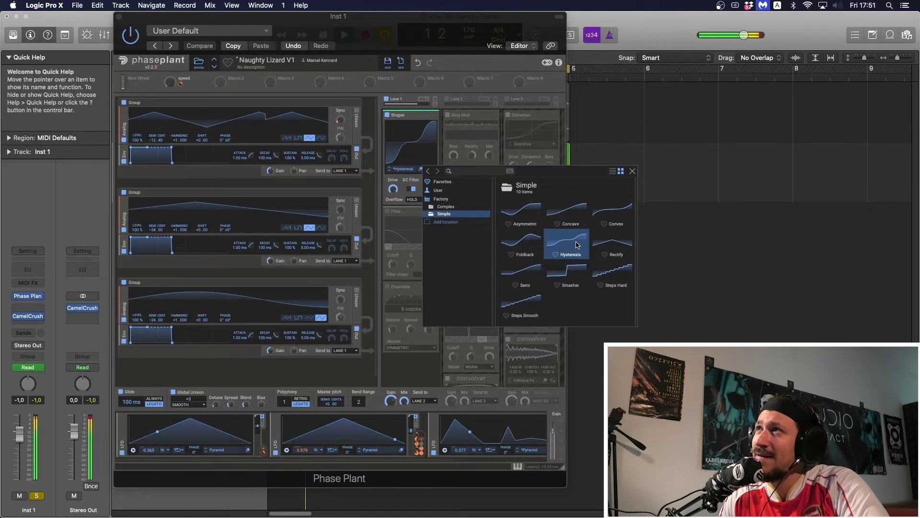
left_click(632, 171)
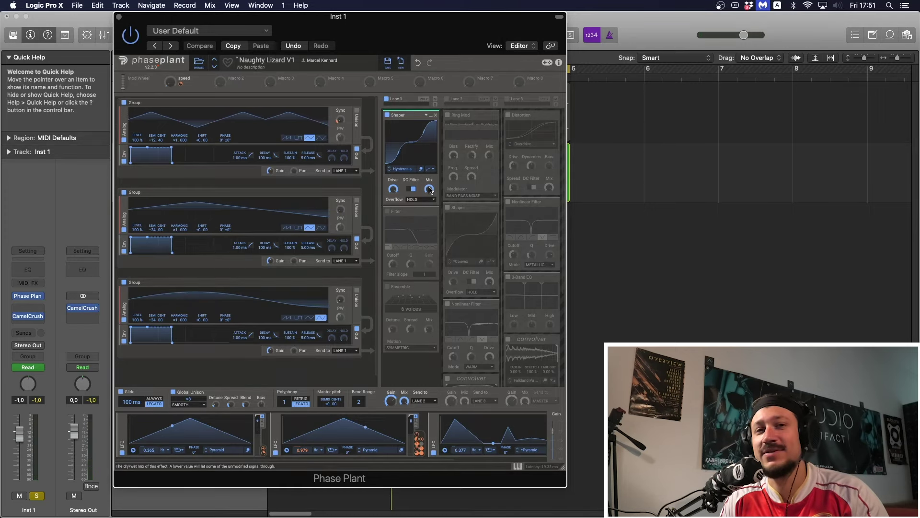
key("space")
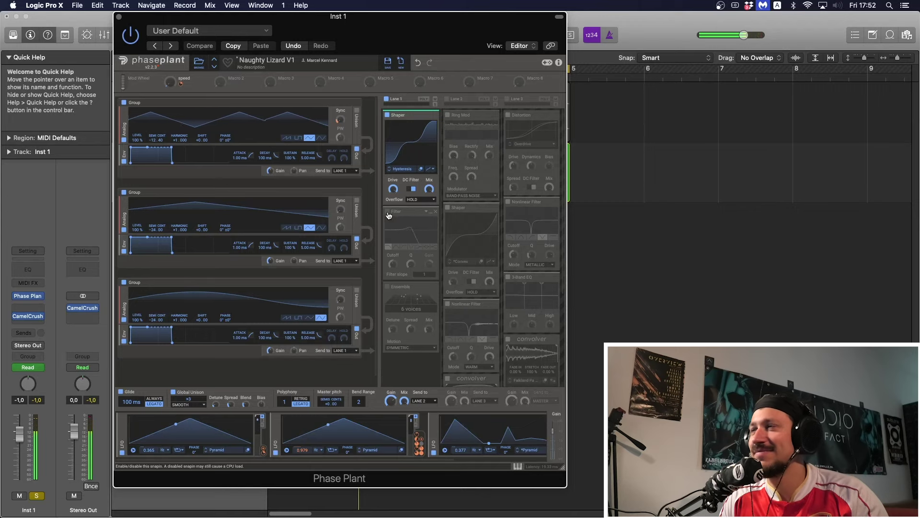
Enable Lane 1's Filter and Ensemble one after the other, playing the bass to audition each
left_click(387, 212)
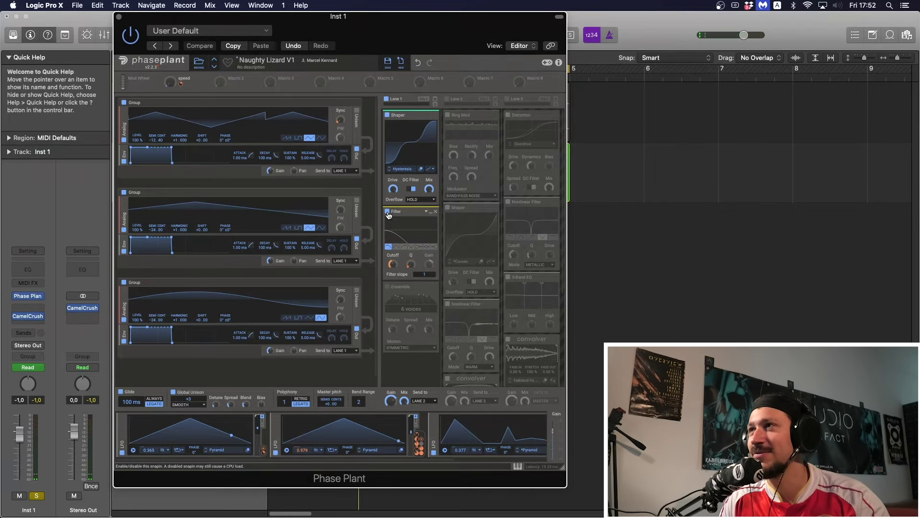
mouse_move(399, 275)
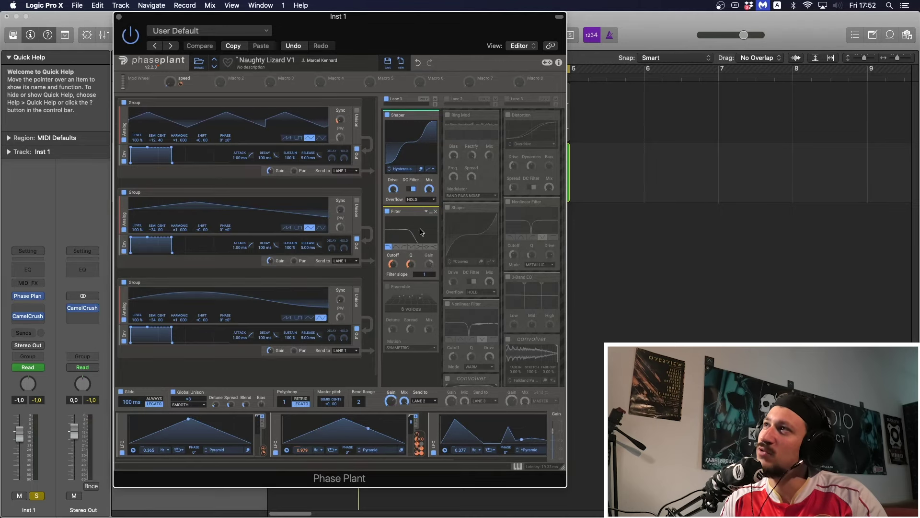
key("space")
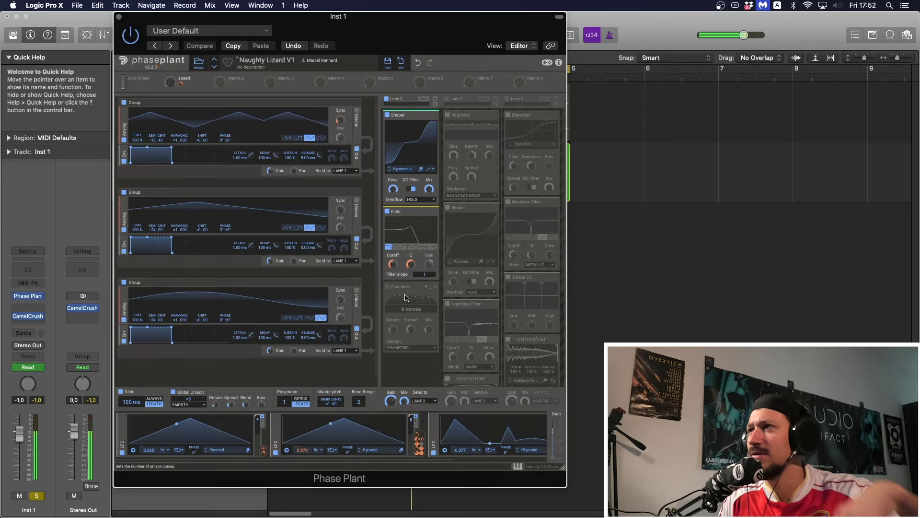
left_click(388, 287)
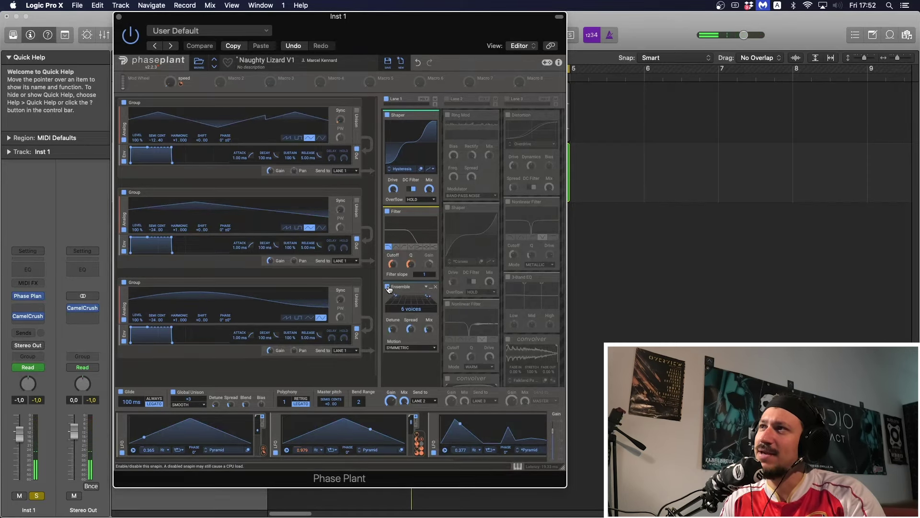
mouse_move(428, 329)
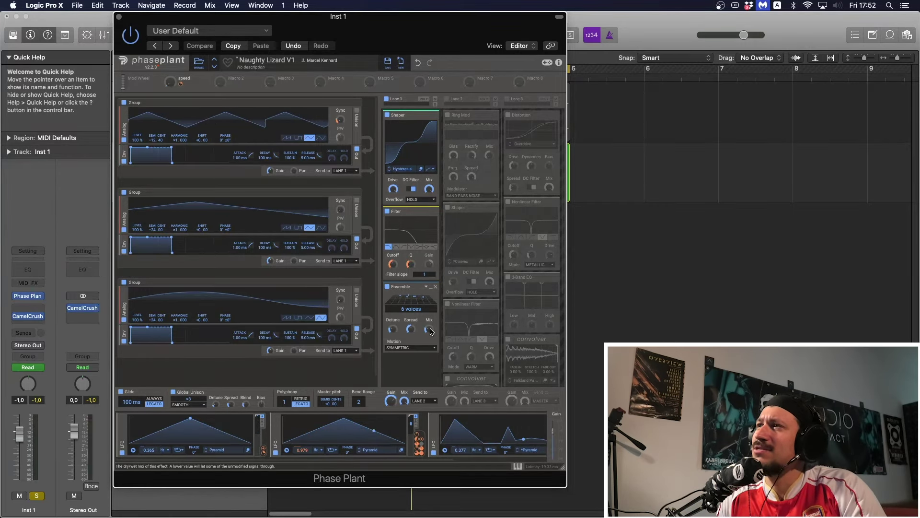
key("space")
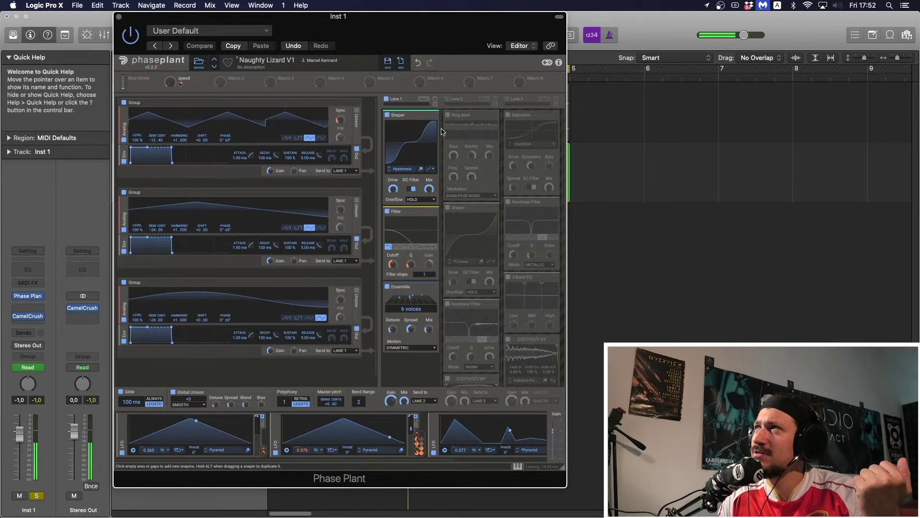
Enable Lane 2 with only its Ring Mod active, and check the LFO modulation on the Ring Mod's Mix
left_click(447, 99)
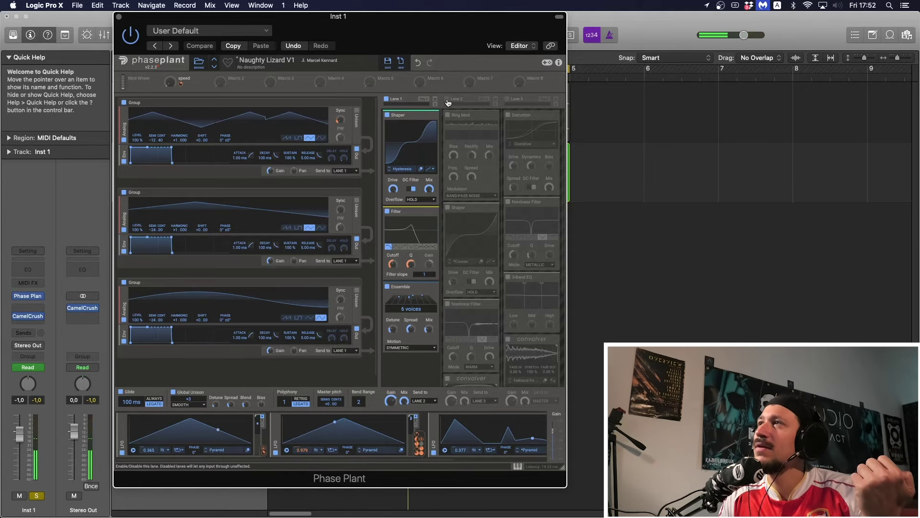
left_click(448, 379)
left_click(448, 304)
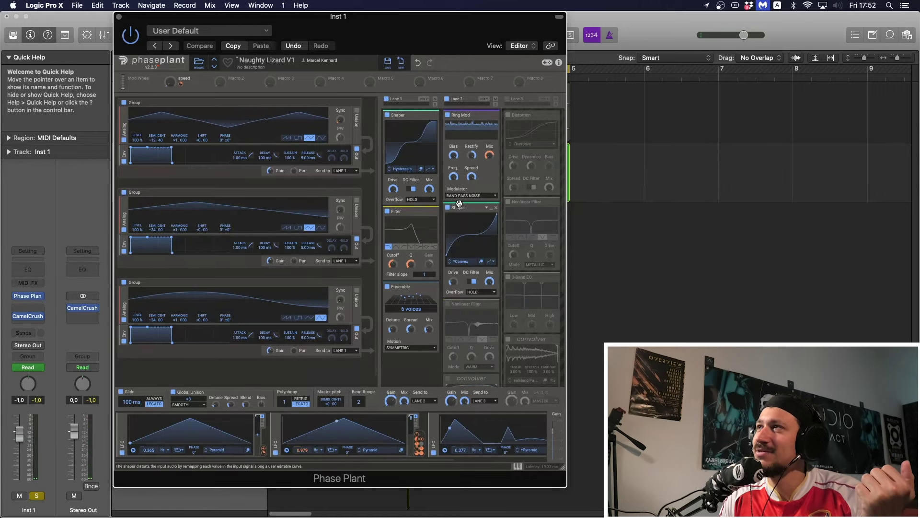
left_click(449, 208)
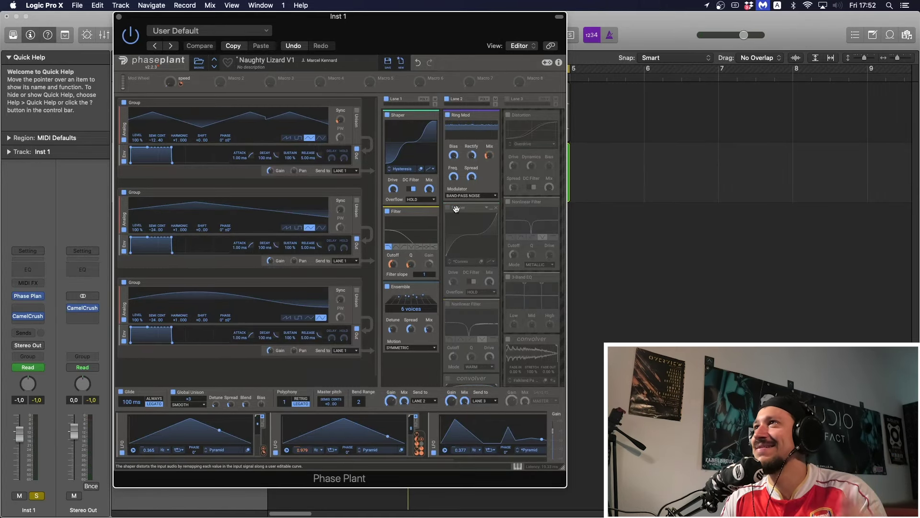
left_click_drag(490, 155, 492, 164)
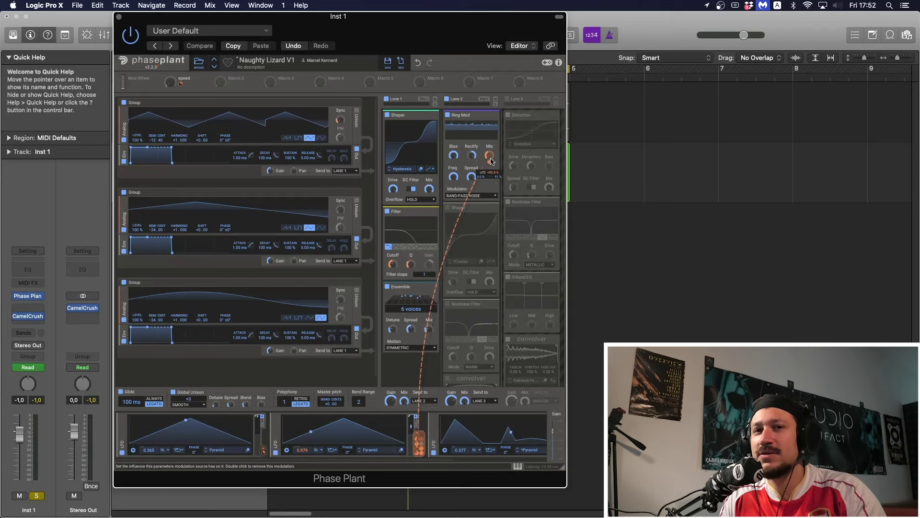
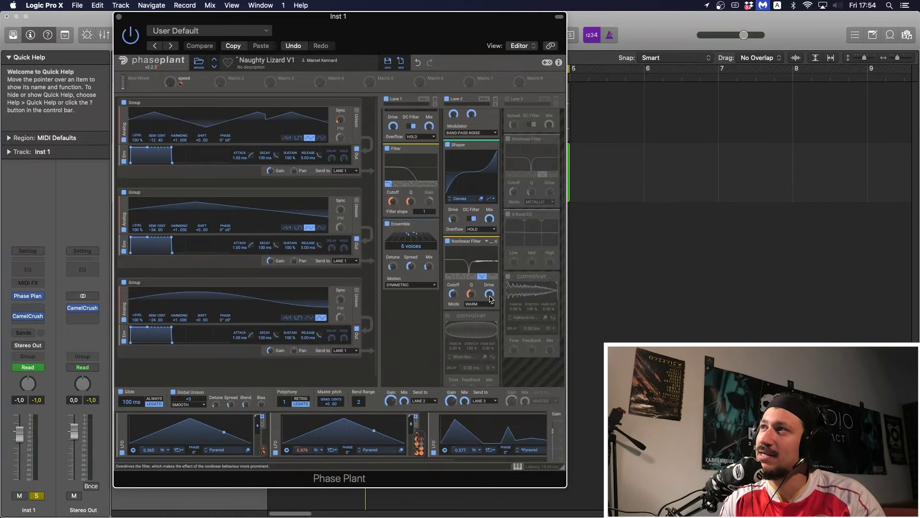
Review the mode choices of Lane 2's Nonlinear Filter and select WARM
left_click(473, 304)
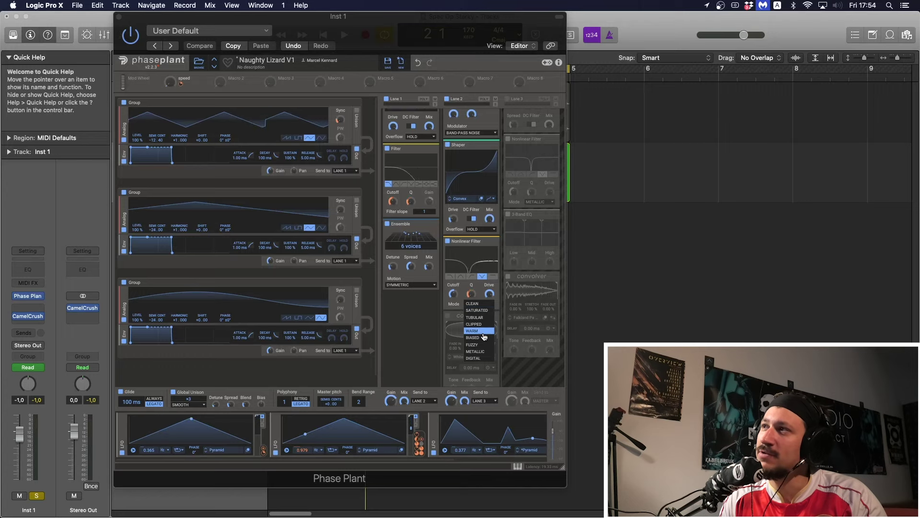
left_click(484, 332)
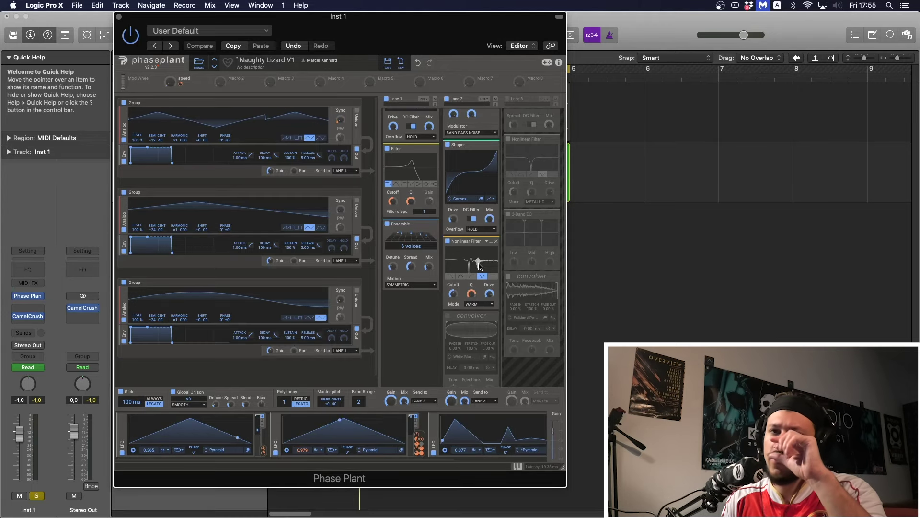
Enable Lane 2's Convolver while auditioning the bass, and check its impulse response in the factory browser
left_click(539, 387)
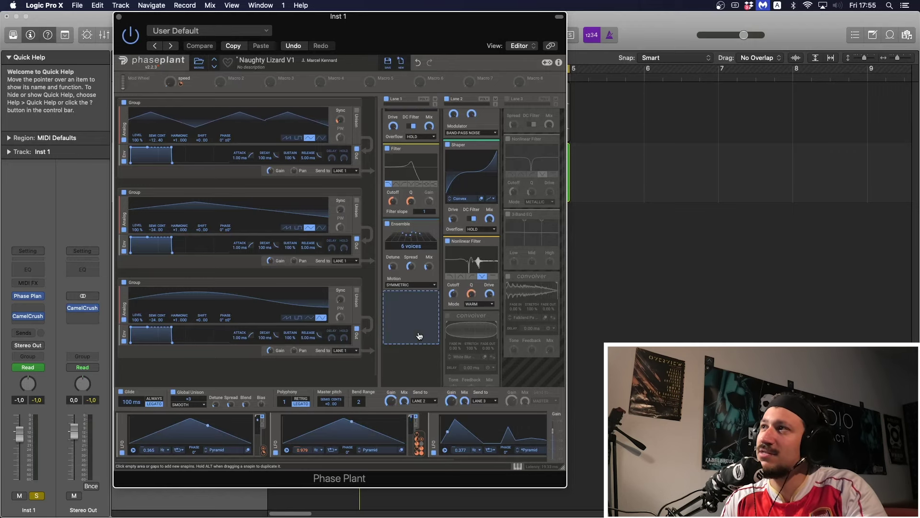
scroll(419, 336, "down", 1)
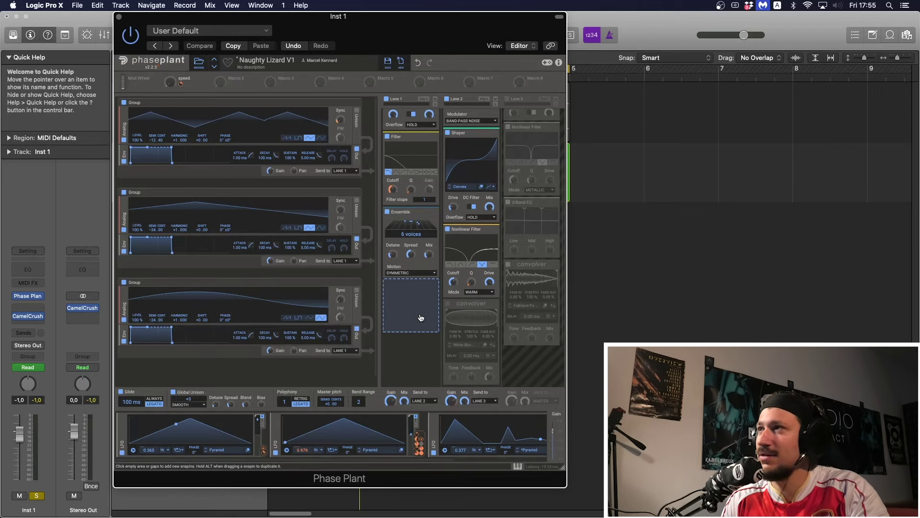
key("space")
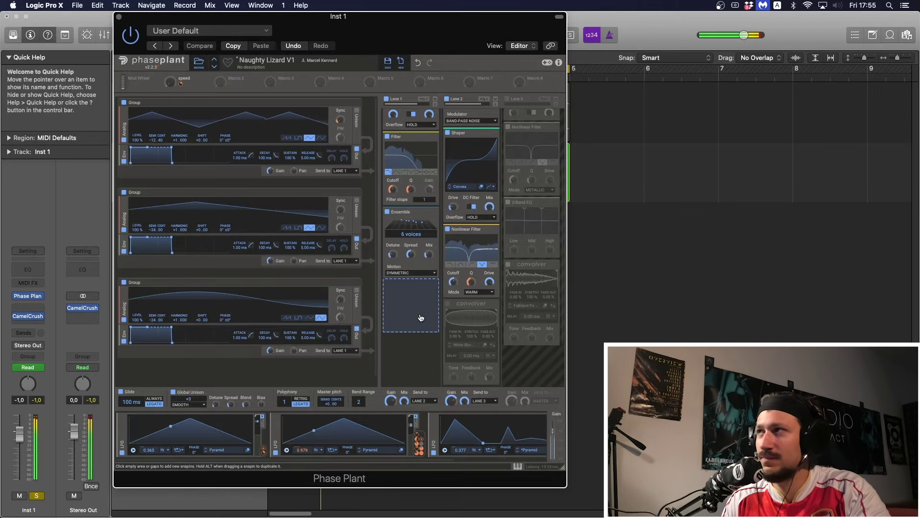
left_click(448, 304)
scroll(440, 335, "down", 2)
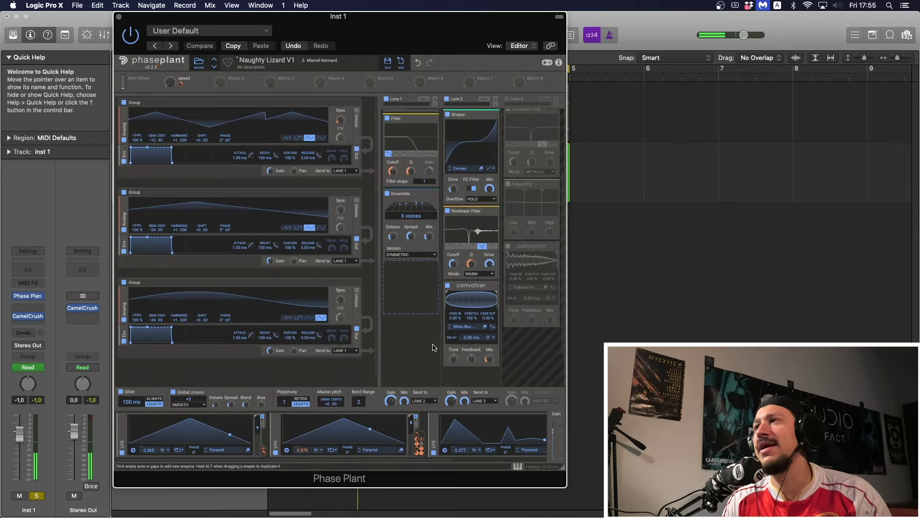
left_click(468, 327)
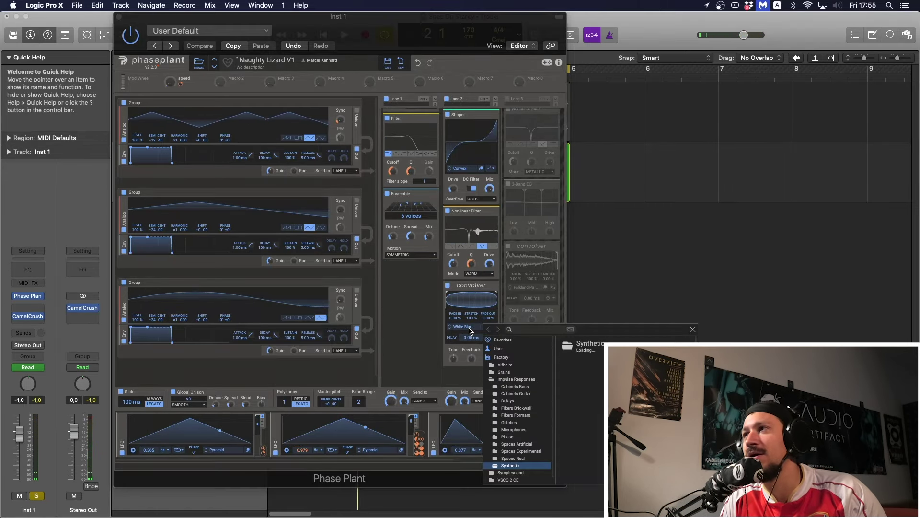
left_click(693, 330)
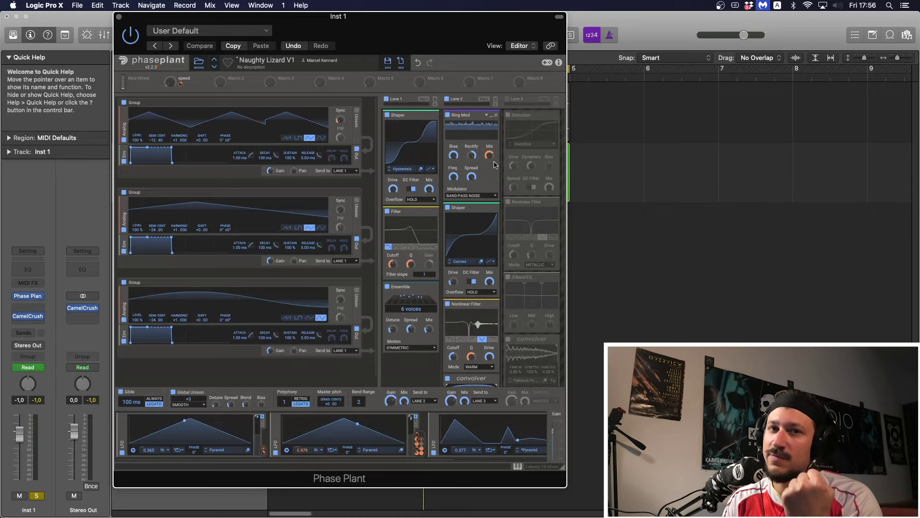
Enable Lane 3 and bypass its Convolver, 3-Band EQ and Nonlinear Filter, leaving only the Distortion active
left_click(508, 100)
scroll(519, 323, "down", 3)
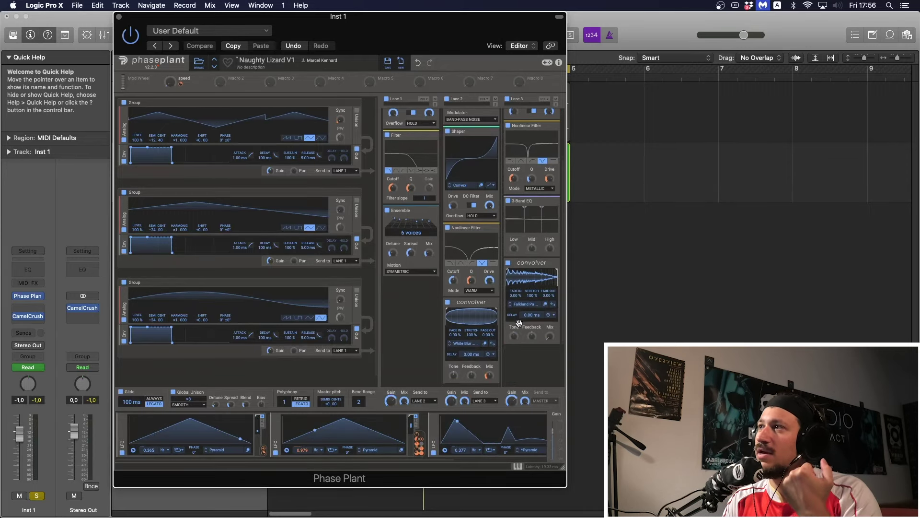
left_click(509, 263)
scroll(508, 247, "up", 3)
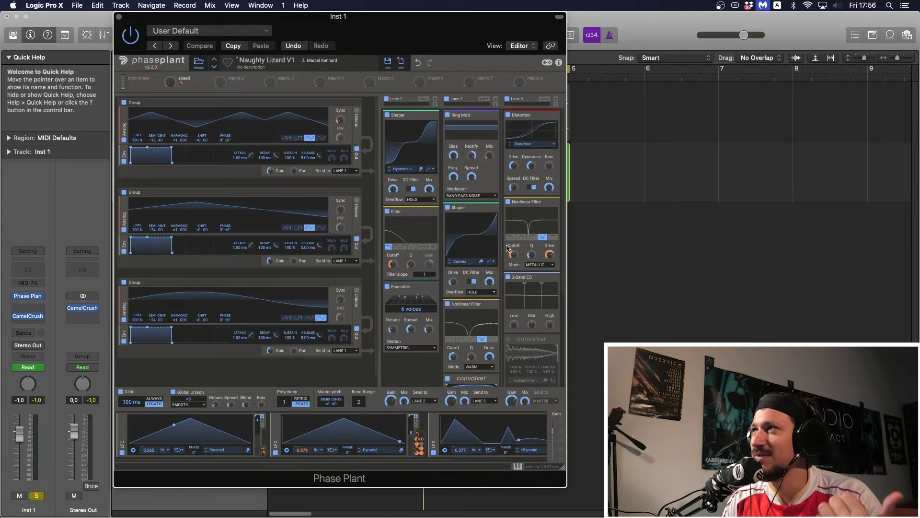
left_click(509, 277)
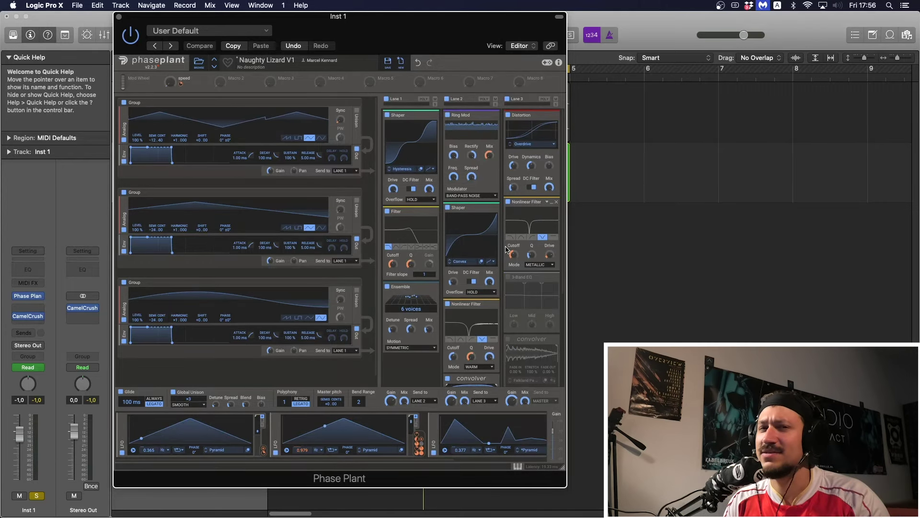
left_click(508, 202)
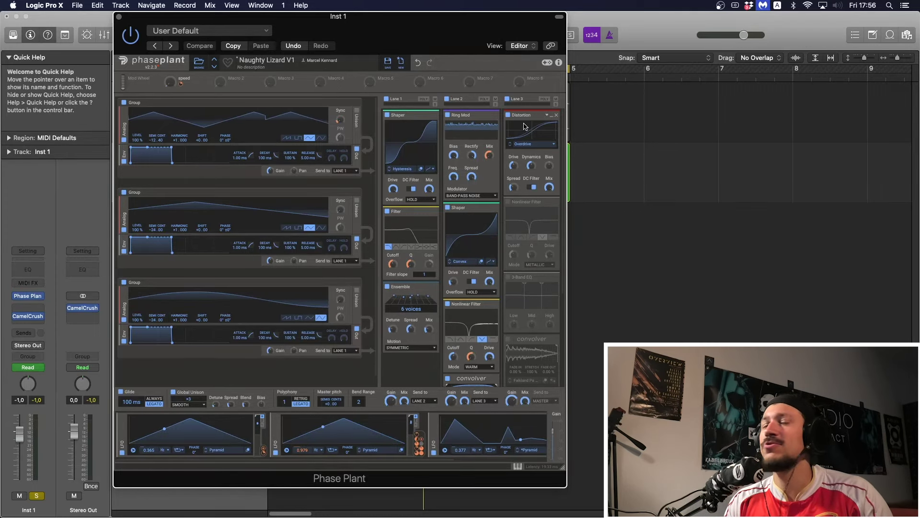
Audition the bass with Lane 3's Distortion and enable the lane's Nonlinear Filter during playback
key("space")
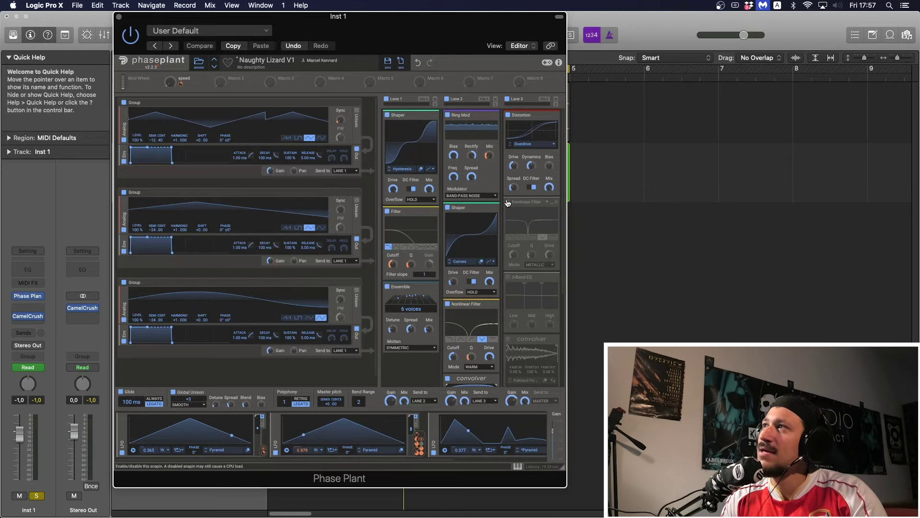
key("space")
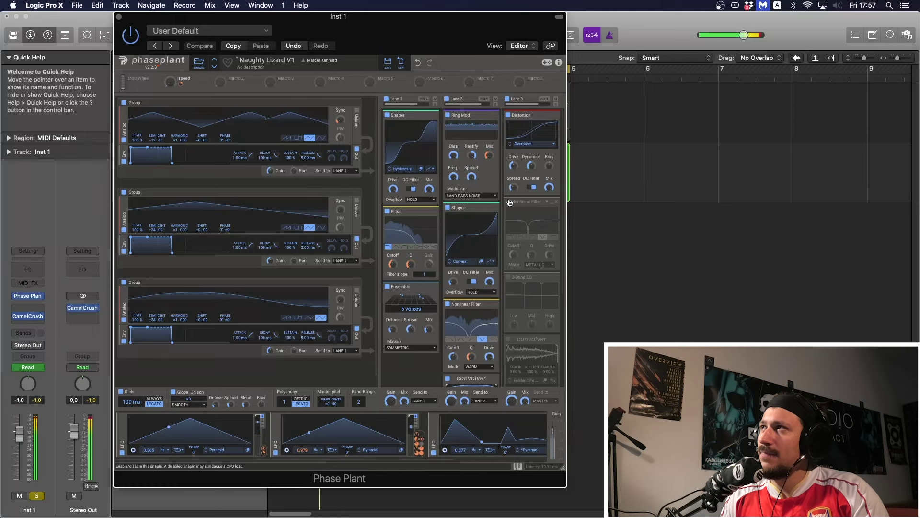
left_click(509, 201)
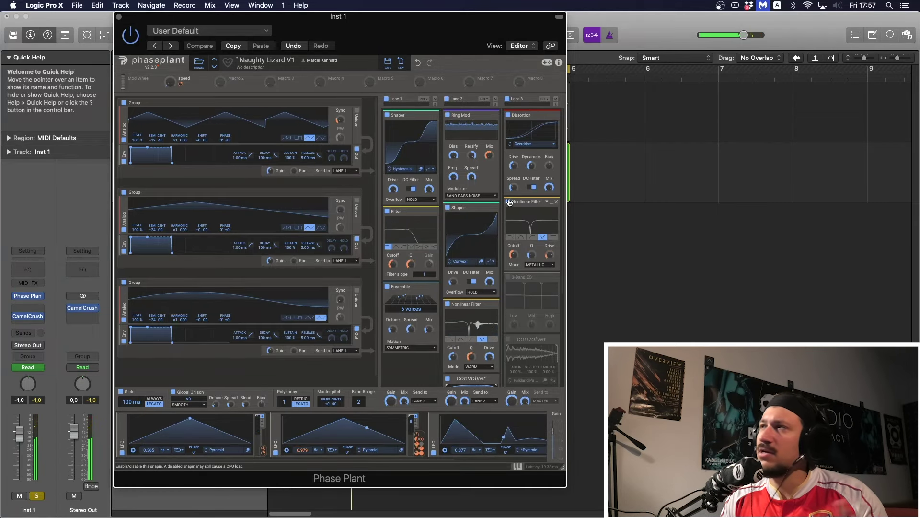
scroll(523, 237, "down", 1)
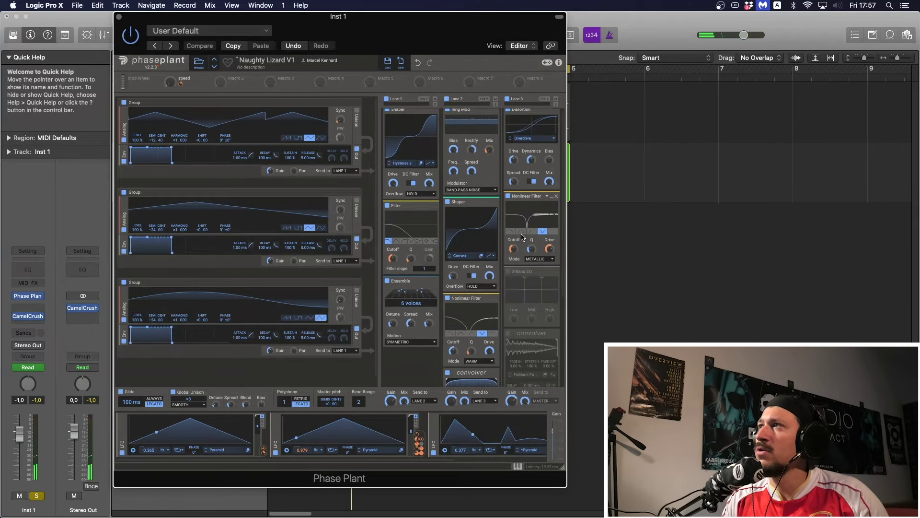
scroll(523, 238, "down", 1)
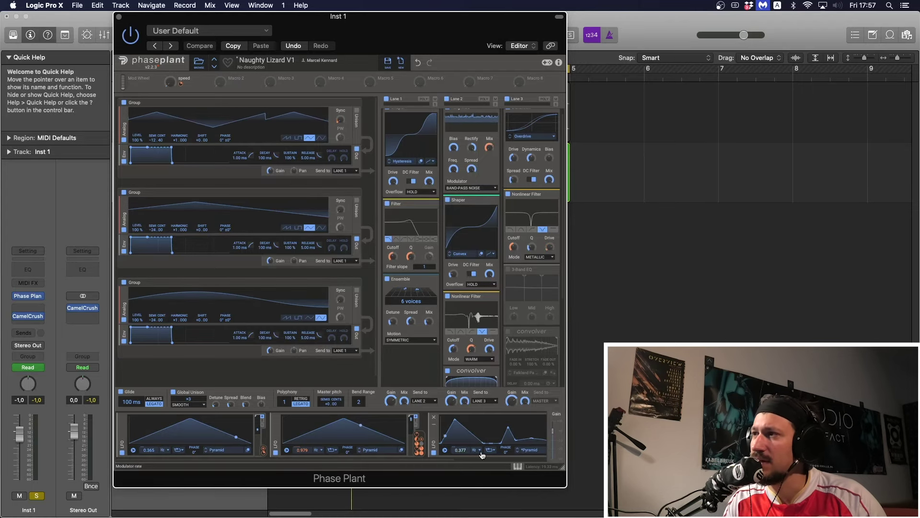
Examine the third LFO's modulation routing and the speed macro's link to the second LFO's rate
scroll(467, 456, "right", 3)
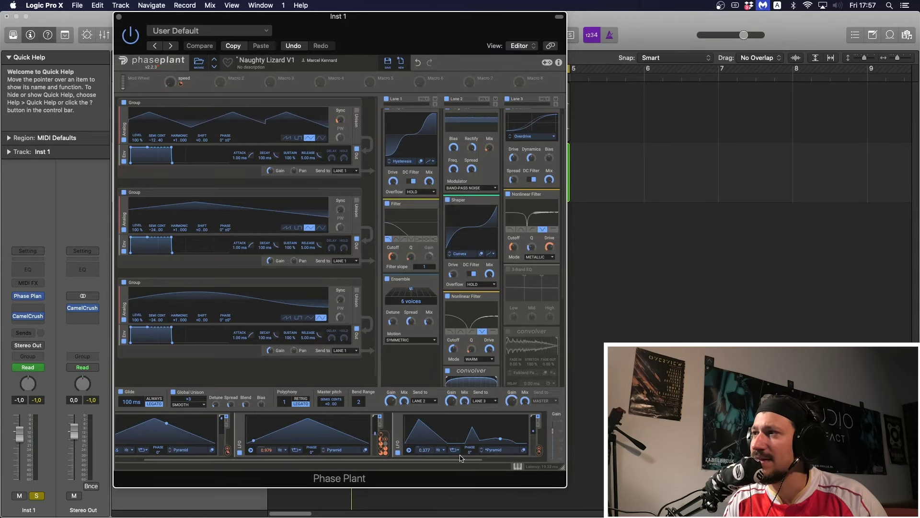
mouse_move(537, 451)
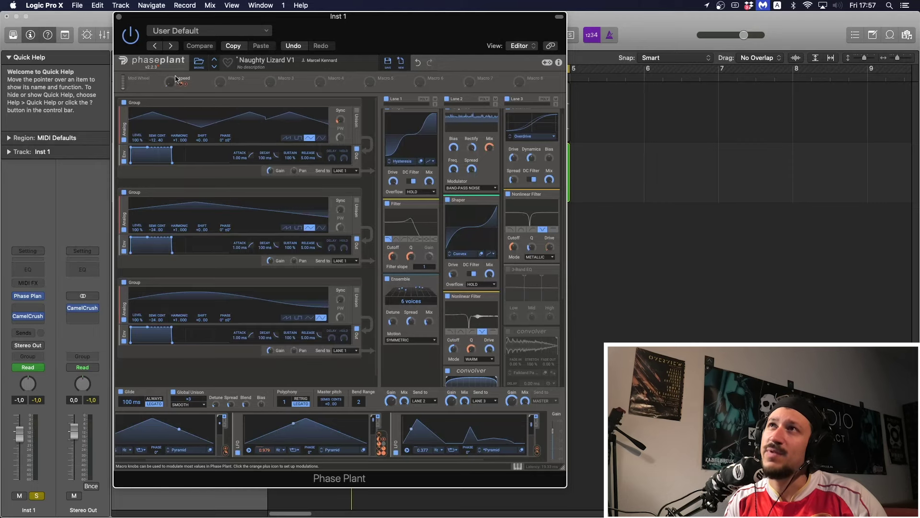
left_click_drag(184, 83, 269, 457)
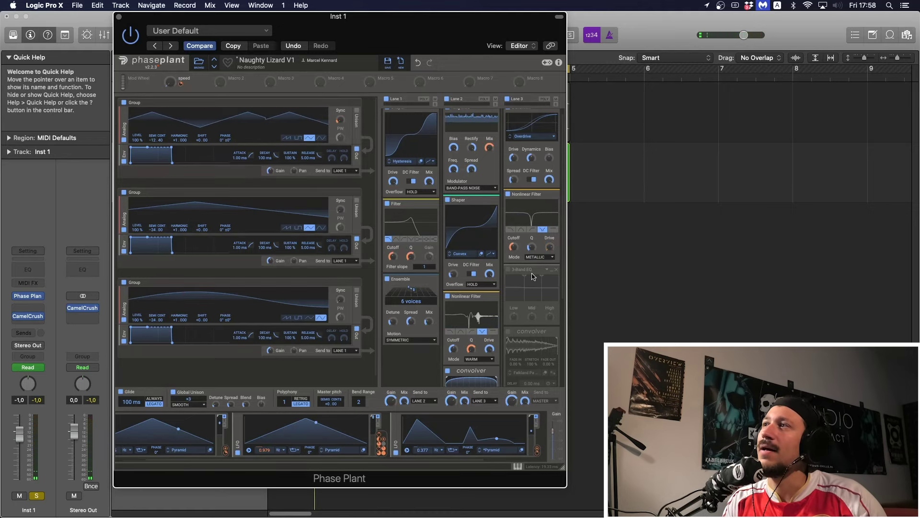
Close the synth window, inspect the speed automation on the Inst 1 track, and hide the automation again
scroll(532, 276, "down", 5)
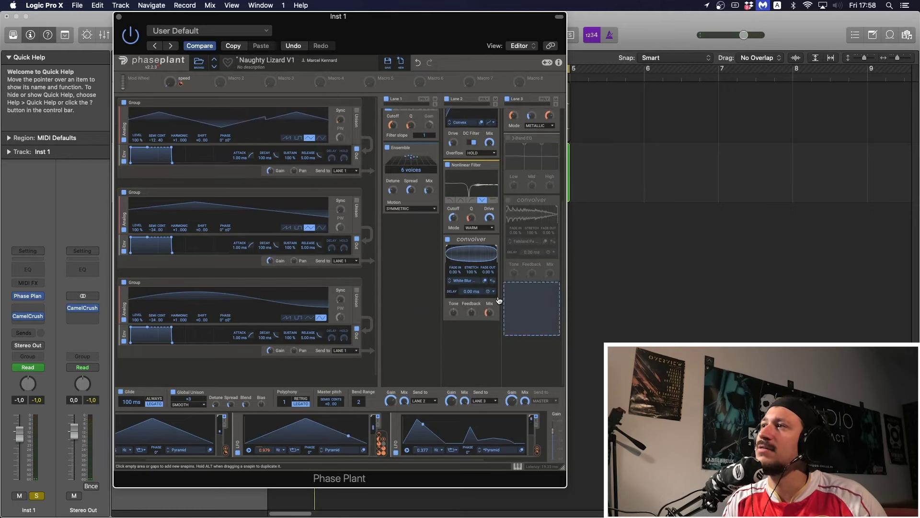
left_click(119, 16)
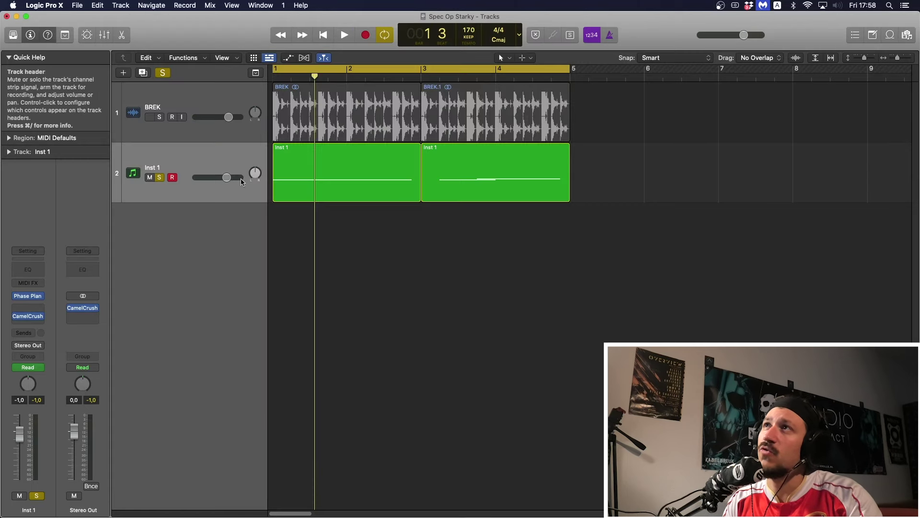
left_click(205, 148)
key("a")
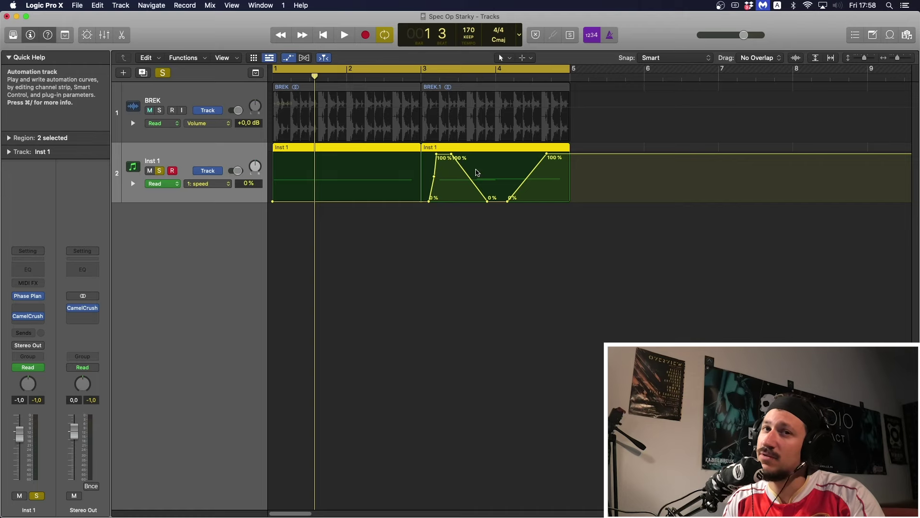
key("a")
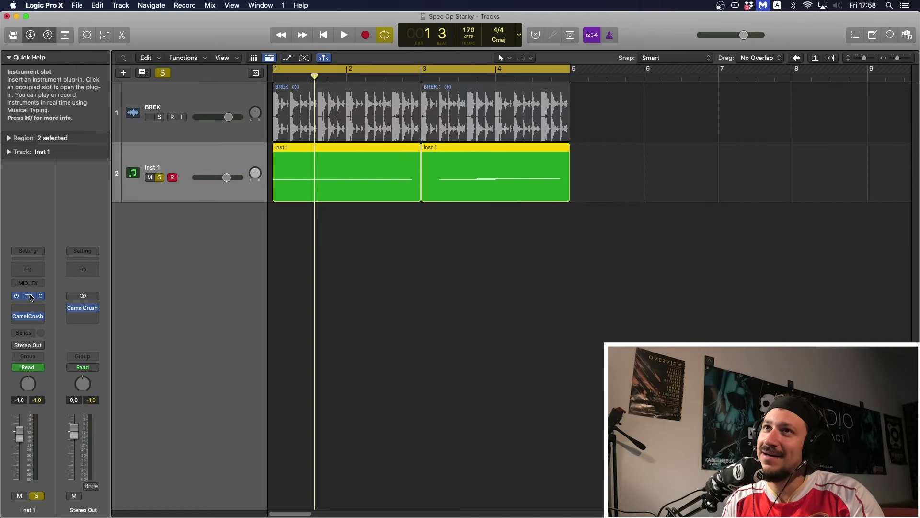
Reopen Phase Plant and bypass and re-enable Lane 3's Nonlinear Filter during playback to compare the sound
left_click(33, 296)
scroll(534, 339, "up", 5)
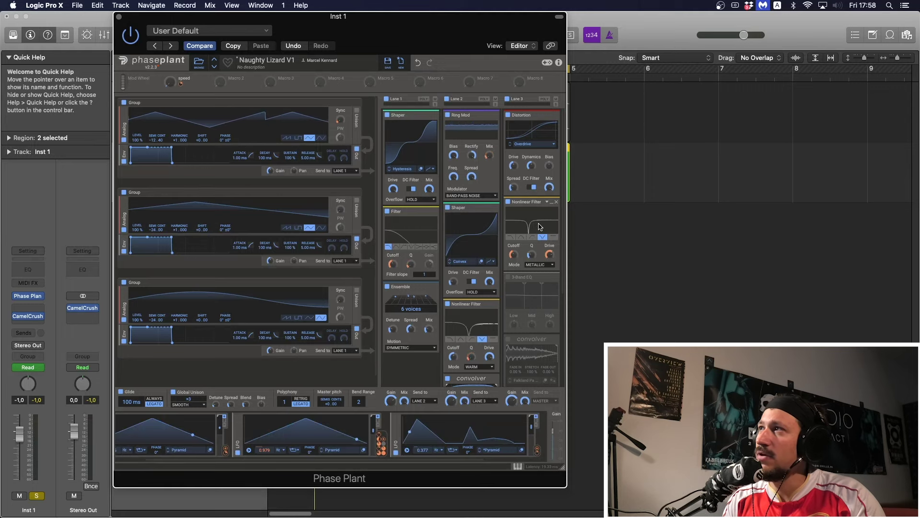
key("space")
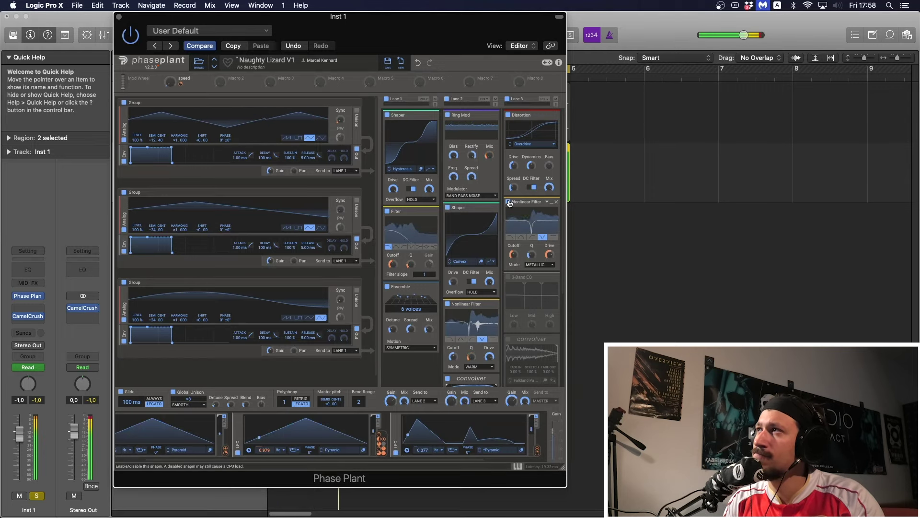
left_click(508, 202)
left_click(508, 202)
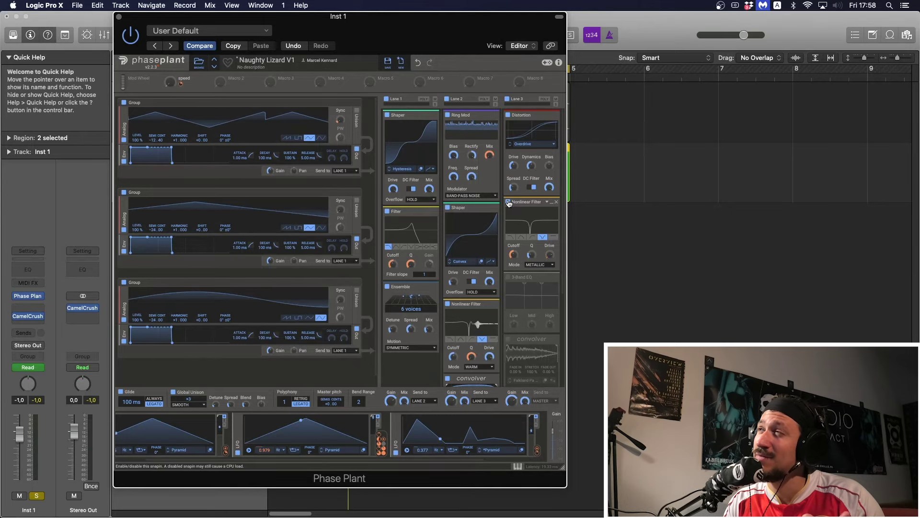
Enable Lane 3's 3-Band EQ and play the bass through it
left_click(509, 276)
scroll(512, 275, "down", 3)
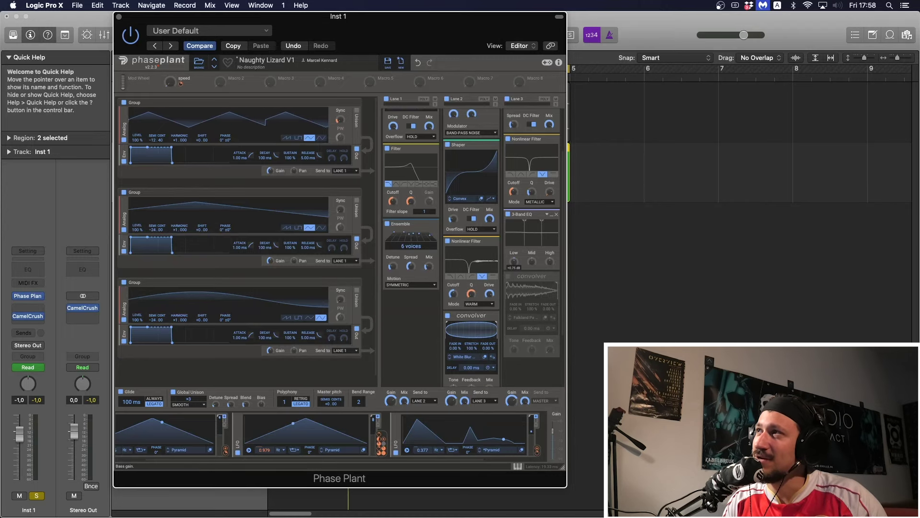
key("space")
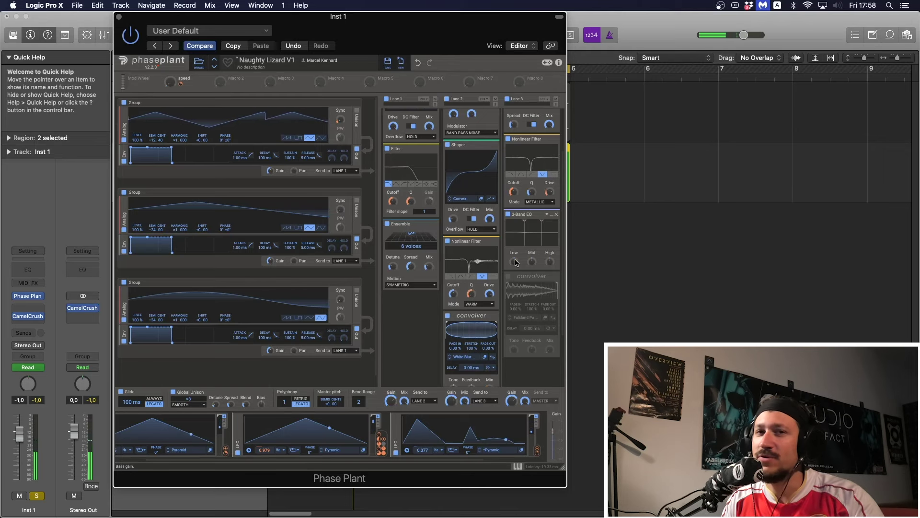
Enable Lane 3's Convolver, check its impulse response, and adjust its Mix while the bass plays
left_click(509, 277)
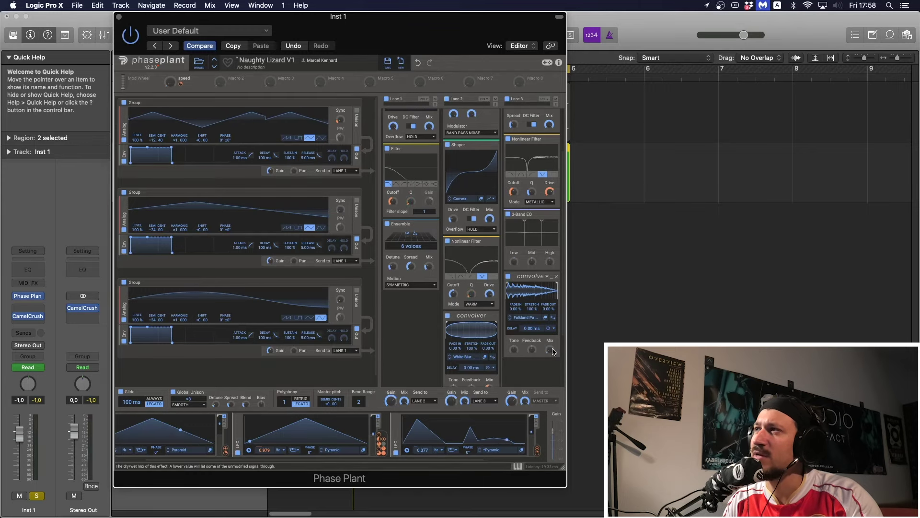
left_click(532, 318)
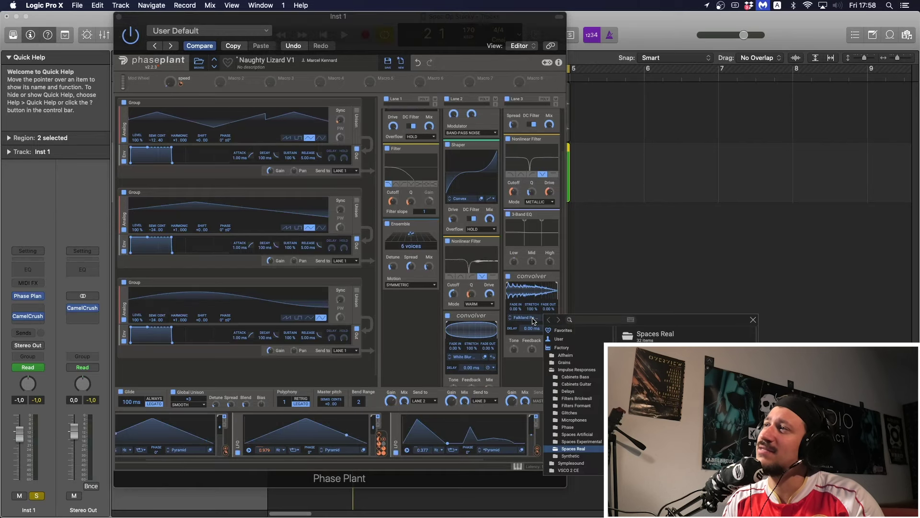
left_click(752, 320)
key("space")
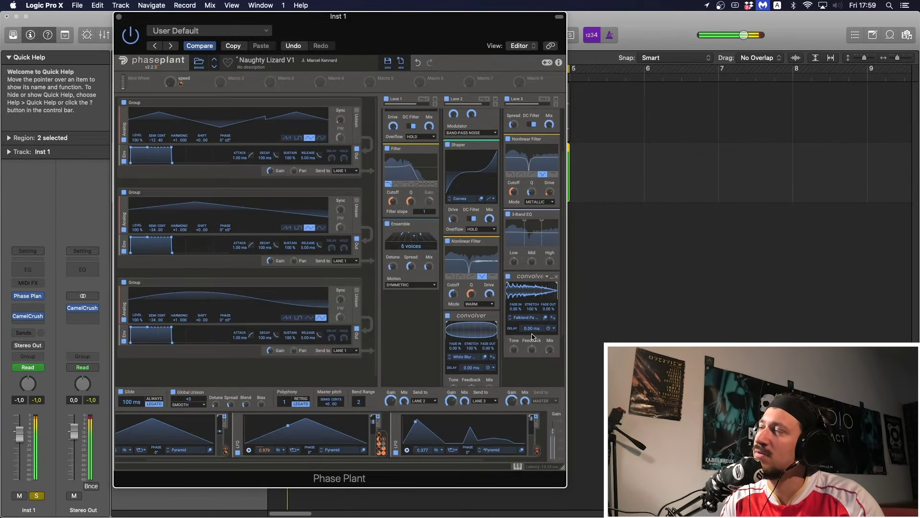
left_click_drag(550, 349, 550, 372)
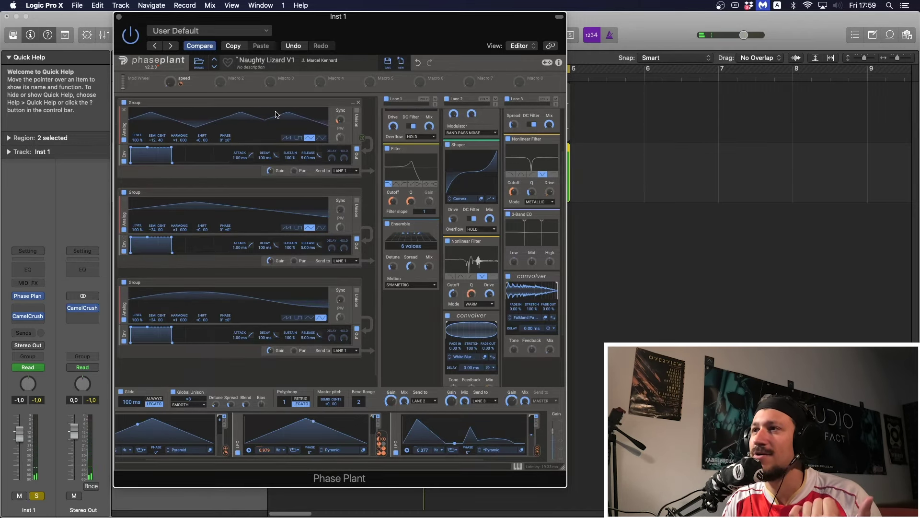
Close the synth window, unsolo the Inst 1 track, and play the bass and BREK drums together from the start
left_click(118, 17)
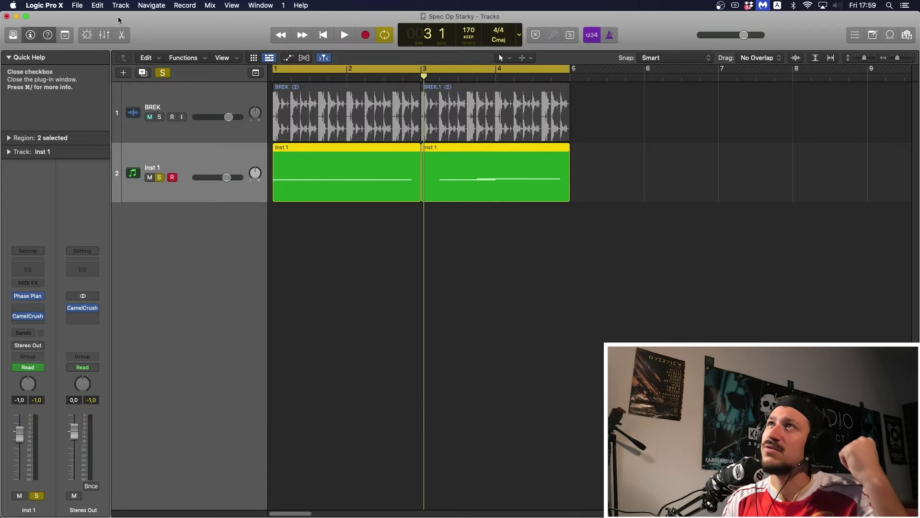
key("s")
key("shift+i")
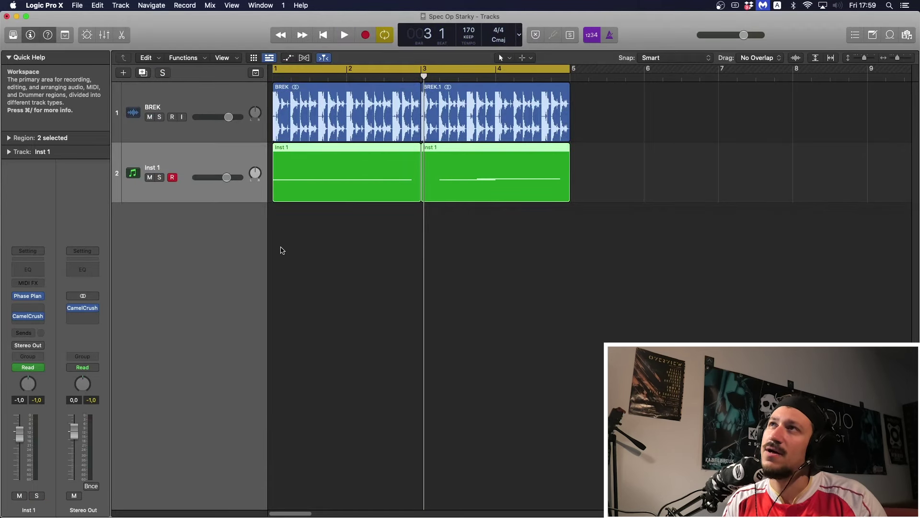
left_click(320, 219)
key("Return")
key("space")
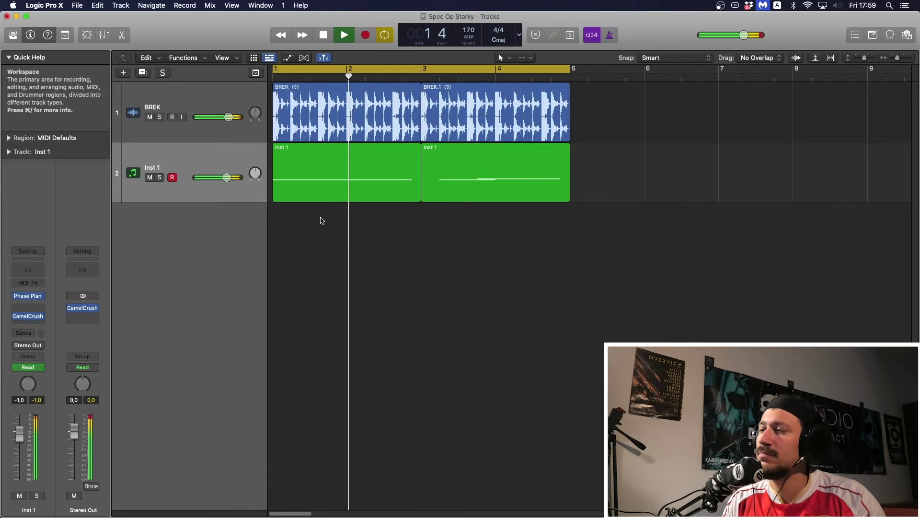
key("space")
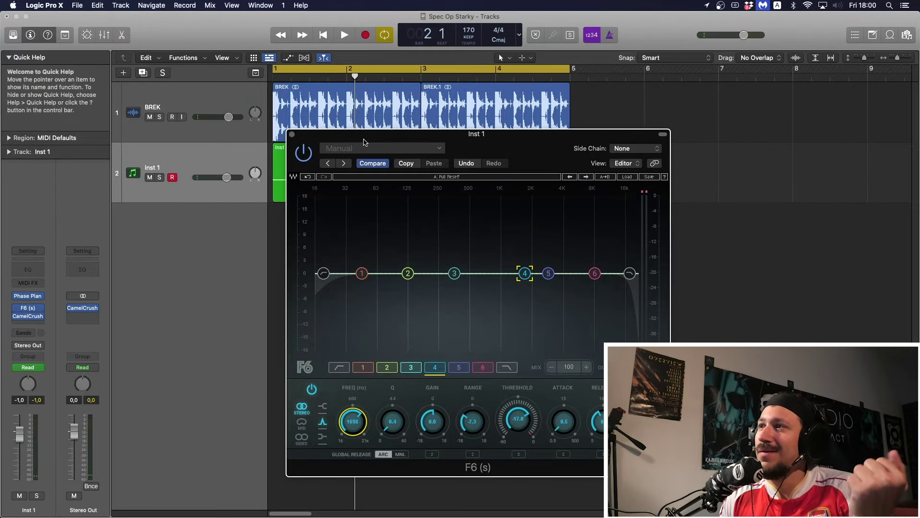
Move the F6 equalizer window clear, watch its dynamic band 4 respond during playback, and close the window
left_click_drag(363, 144, 245, 106)
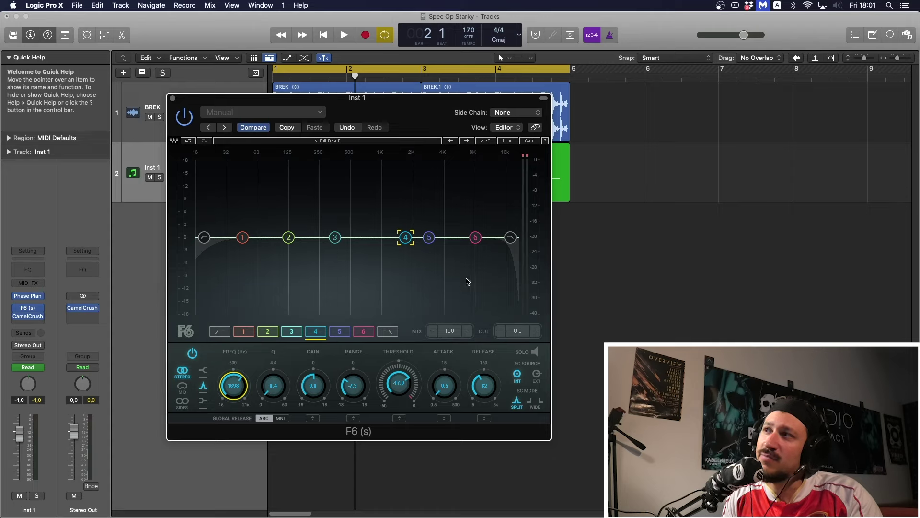
key("space")
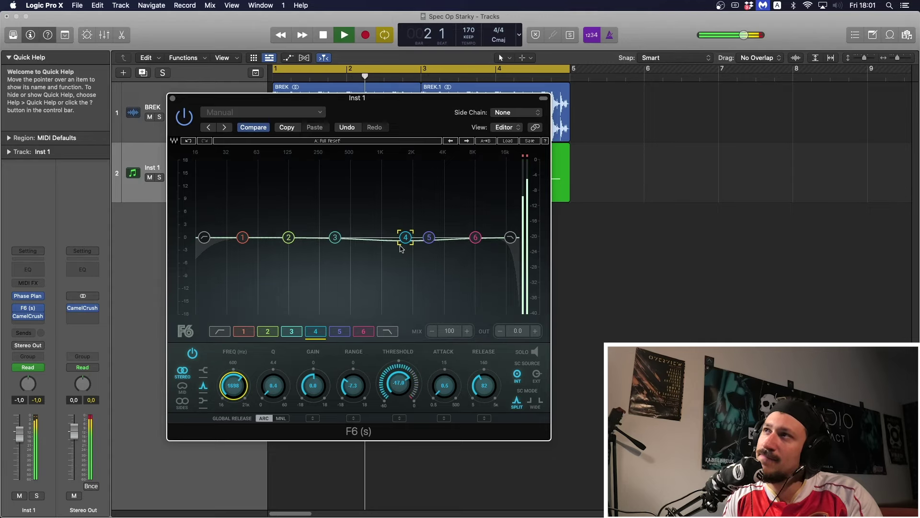
key("space")
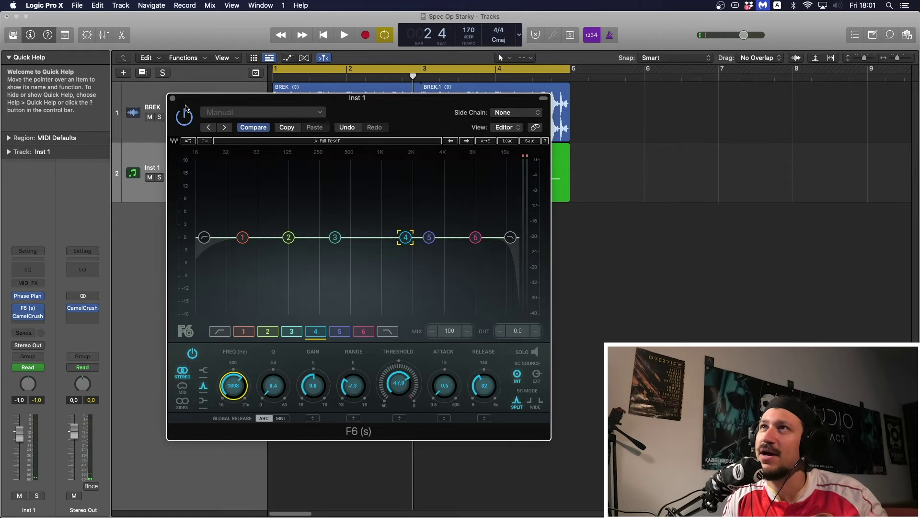
left_click(173, 99)
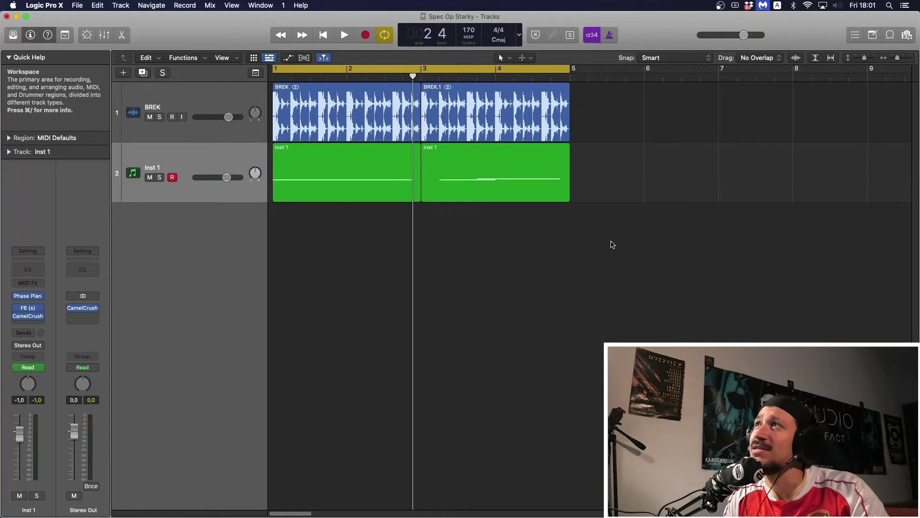
Play the drum and bass loop together, stop it, and select all four regions on the BREK and Inst 1 tracks
key("space")
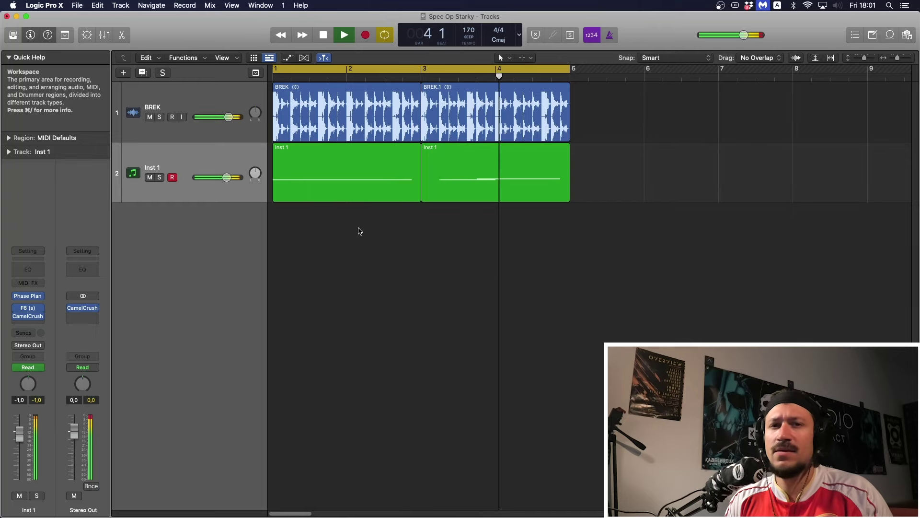
key("space")
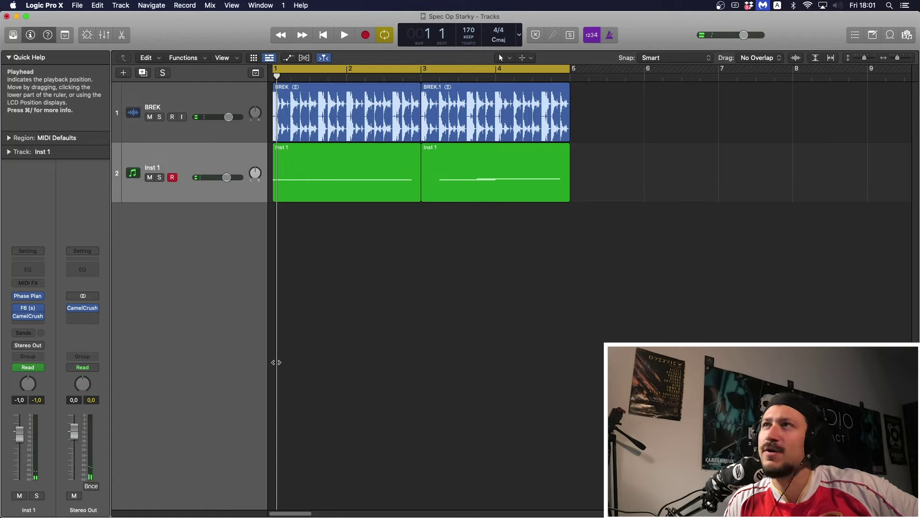
left_click_drag(399, 251, 494, 105)
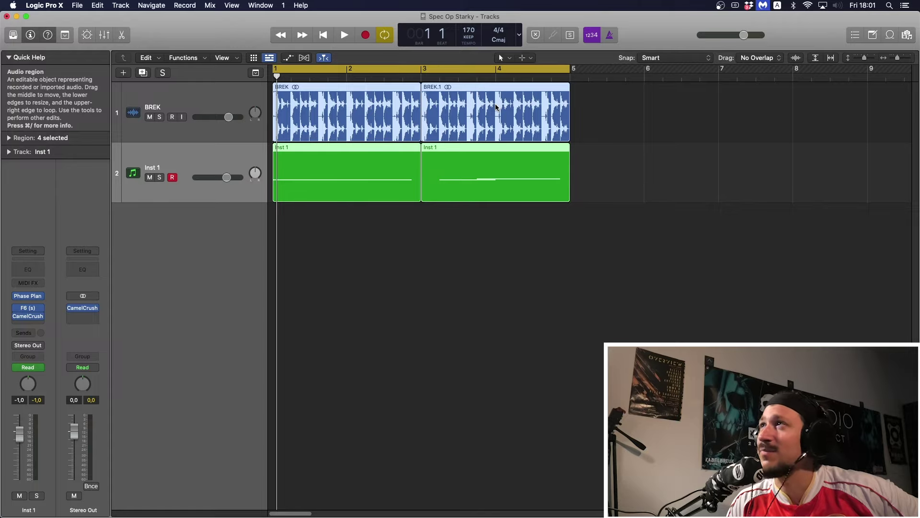
left_click_drag(718, 279, 369, 122)
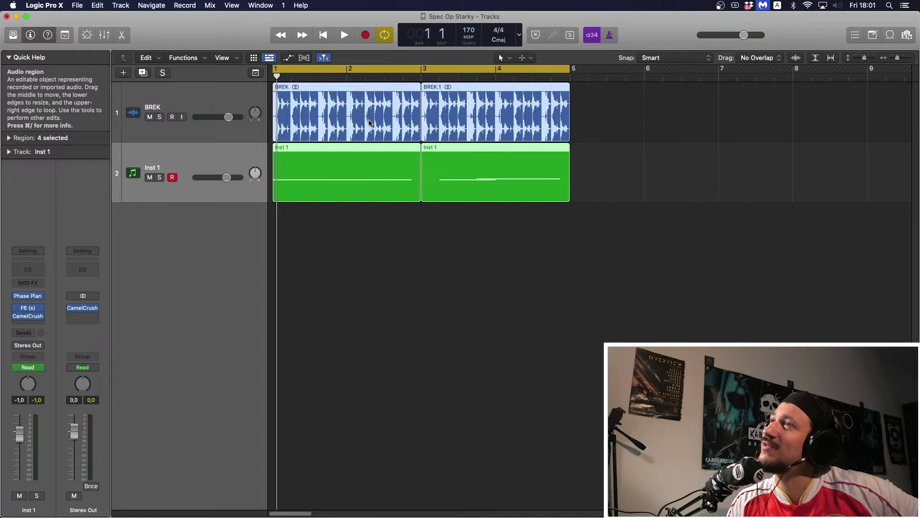